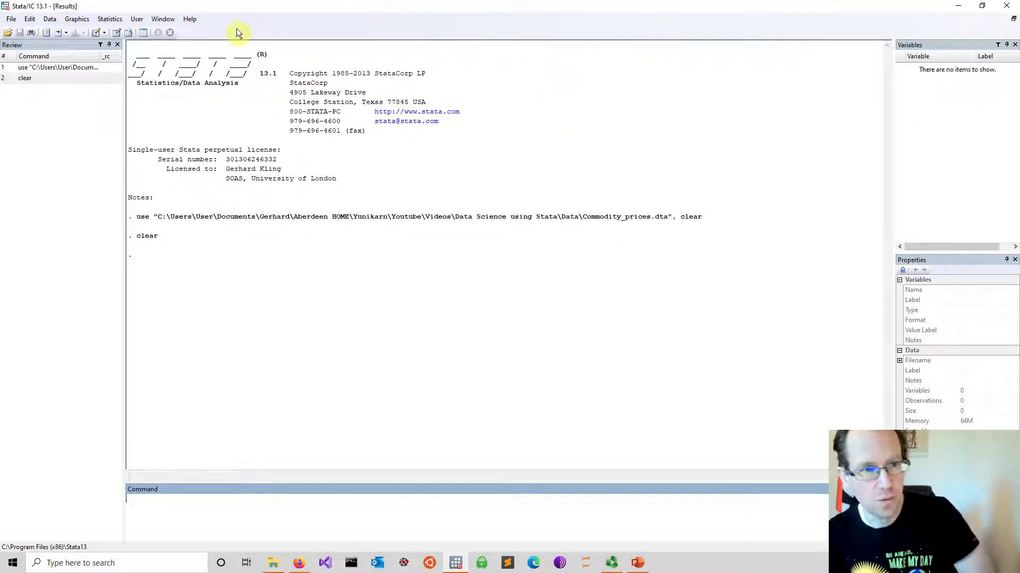
Open a new blank do-file in the Do-file Editor
{"action": "left_click", "coordinate": [95, 33]}
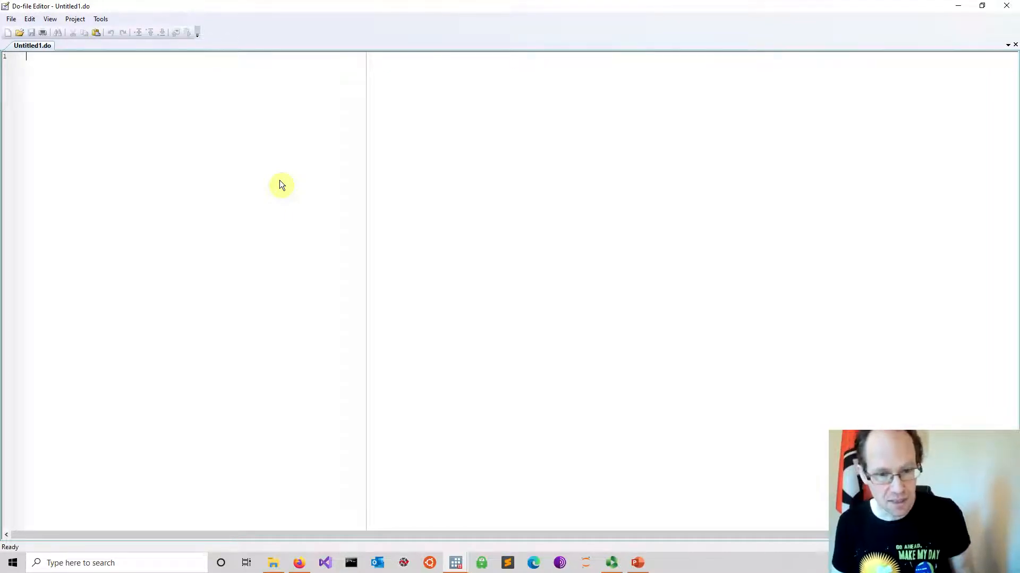
Switch to Firefox and review the Nationwide UK data series downloads and the Halifax House Price Index page
{"action": "key", "text": "alt+Tab"}
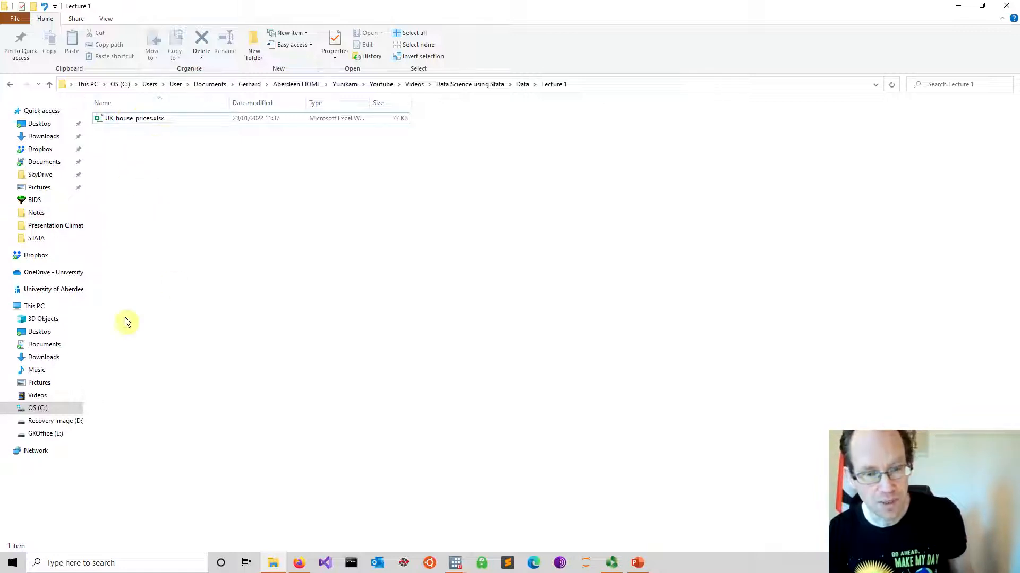
{"action": "mouse_move", "coordinate": [298, 562]}
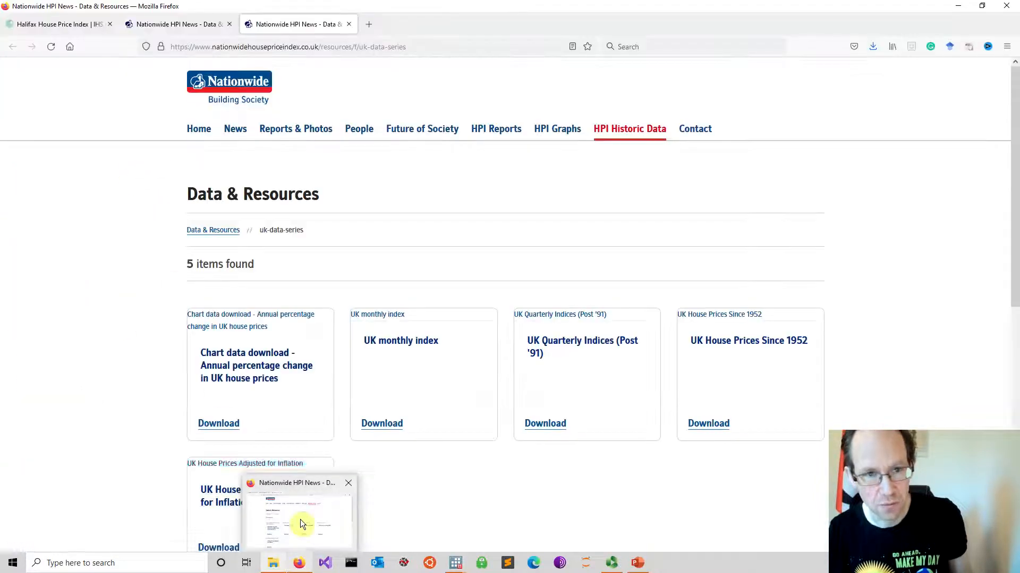
{"action": "left_click", "coordinate": [303, 525]}
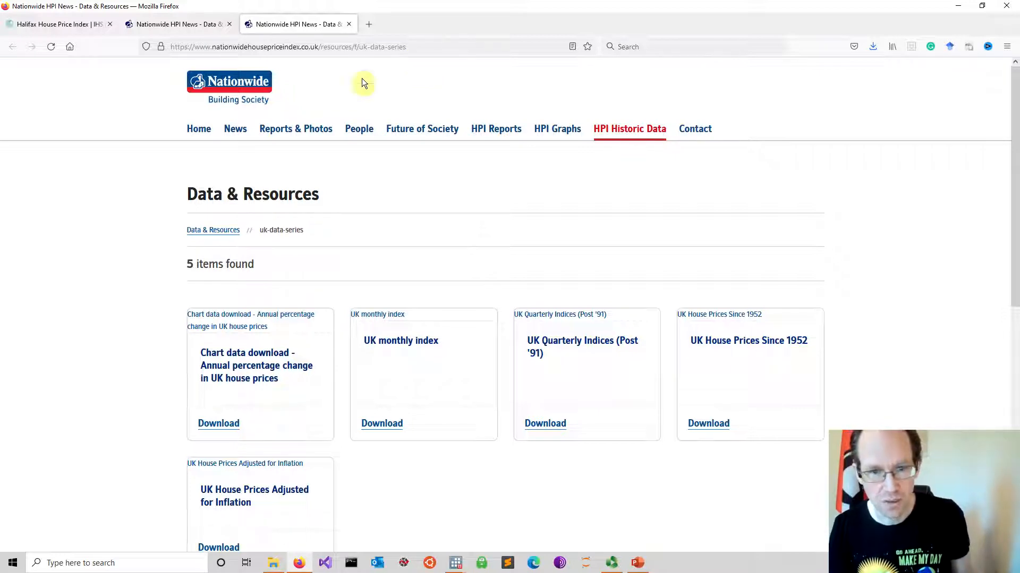
{"action": "scroll", "coordinate": [409, 263], "scroll_direction": "down", "scroll_amount": 2}
{"action": "scroll", "coordinate": [409, 263], "scroll_direction": "up", "scroll_amount": 2}
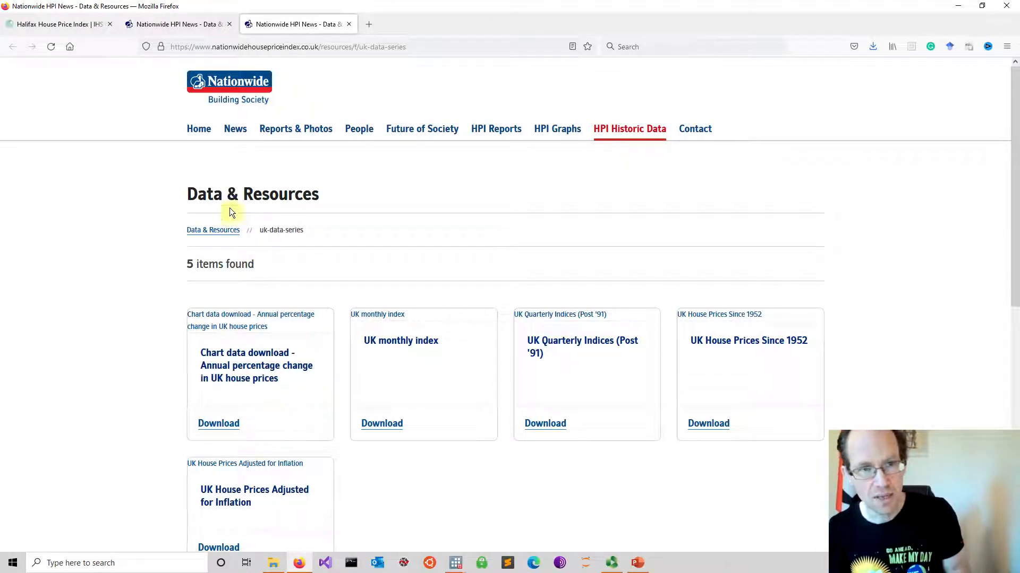
{"action": "left_click", "coordinate": [43, 24]}
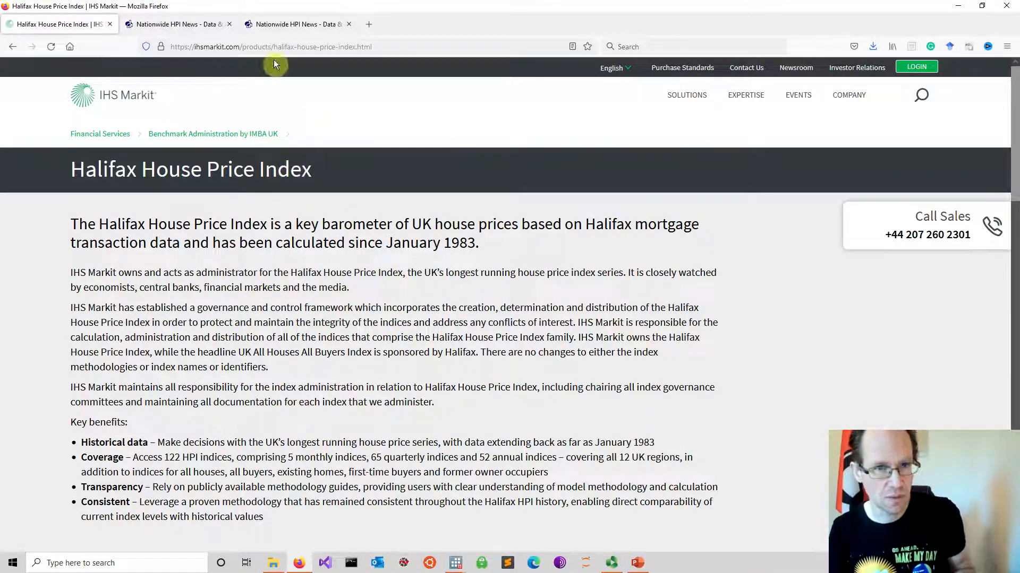
{"action": "left_click", "coordinate": [289, 24]}
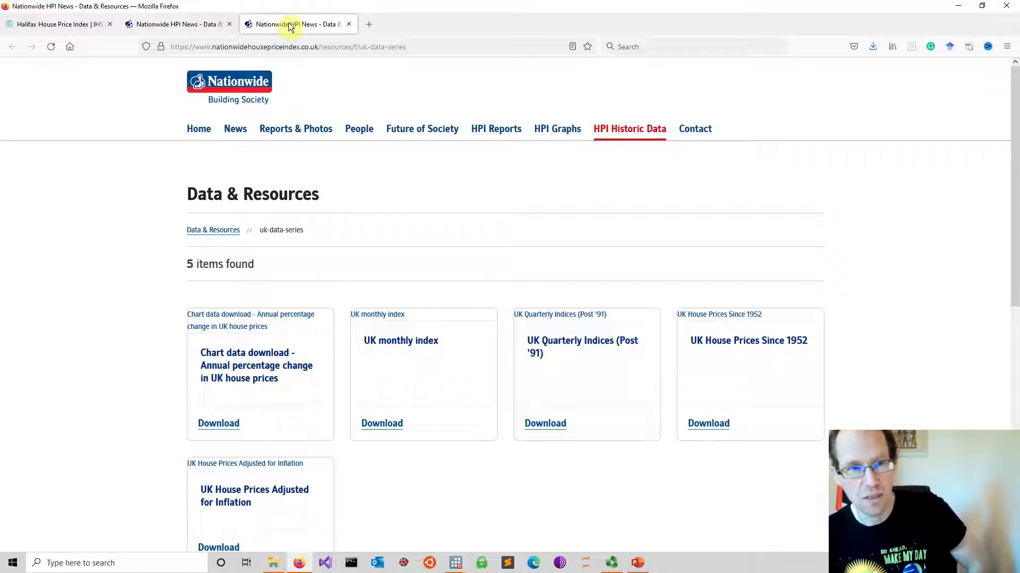
{"action": "scroll", "coordinate": [359, 193], "scroll_direction": "down", "scroll_amount": 1}
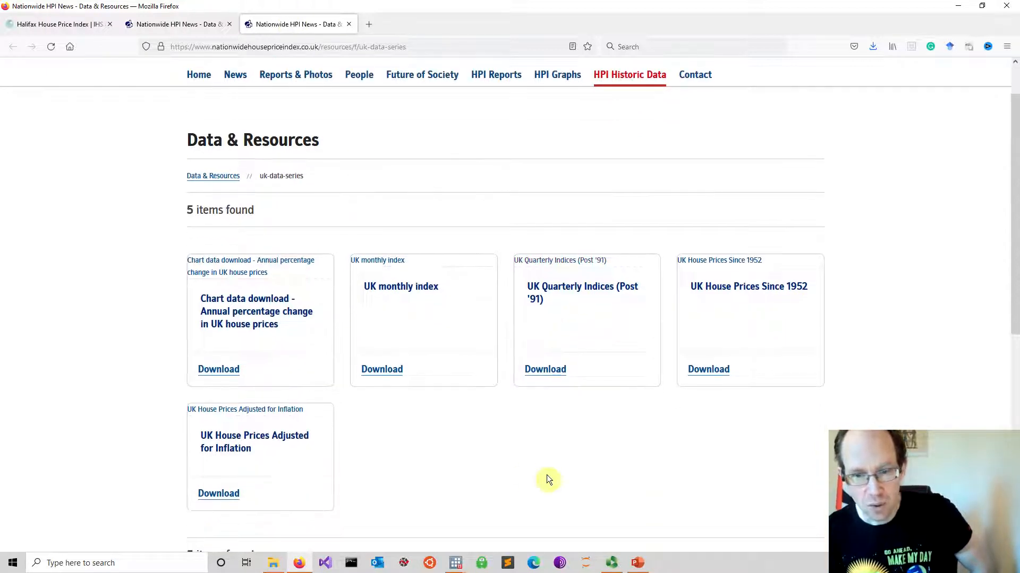
Switch to File Explorer, open UK_house_prices.xlsx from the Lecture 1 folder, and look over its house category headings
{"action": "left_click", "coordinate": [273, 563]}
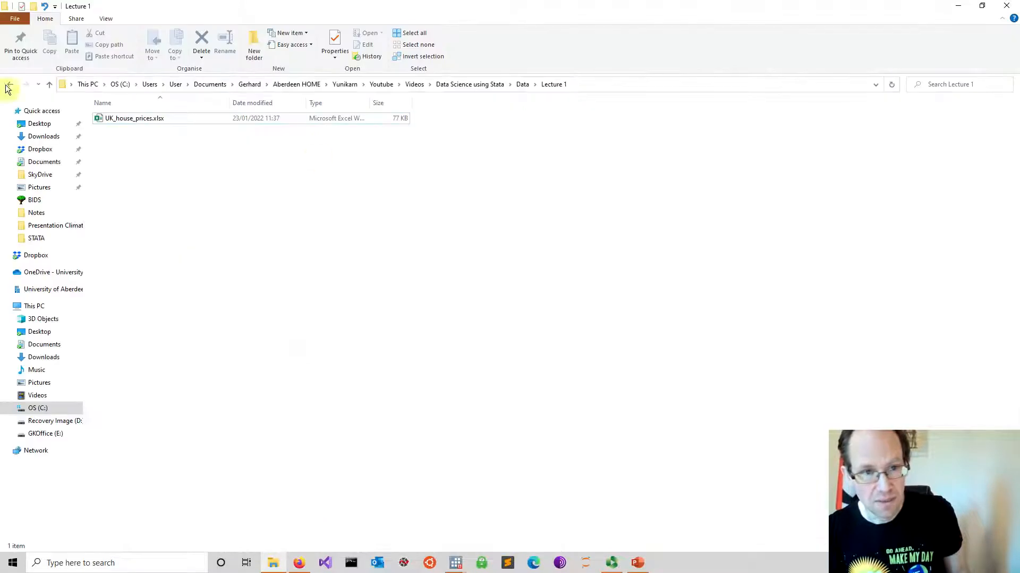
{"action": "double_click", "coordinate": [176, 119]}
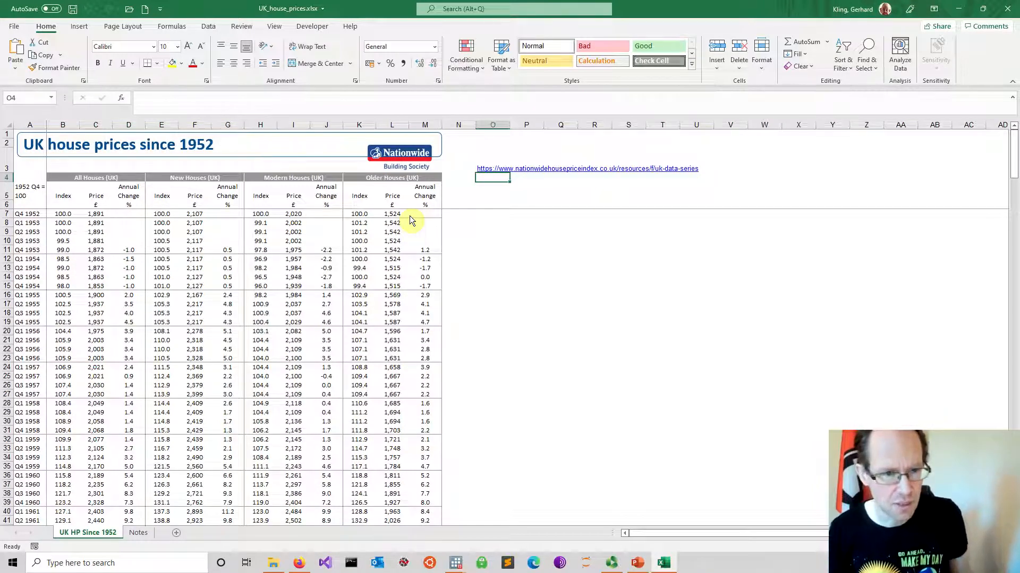
{"action": "left_click", "coordinate": [637, 296]}
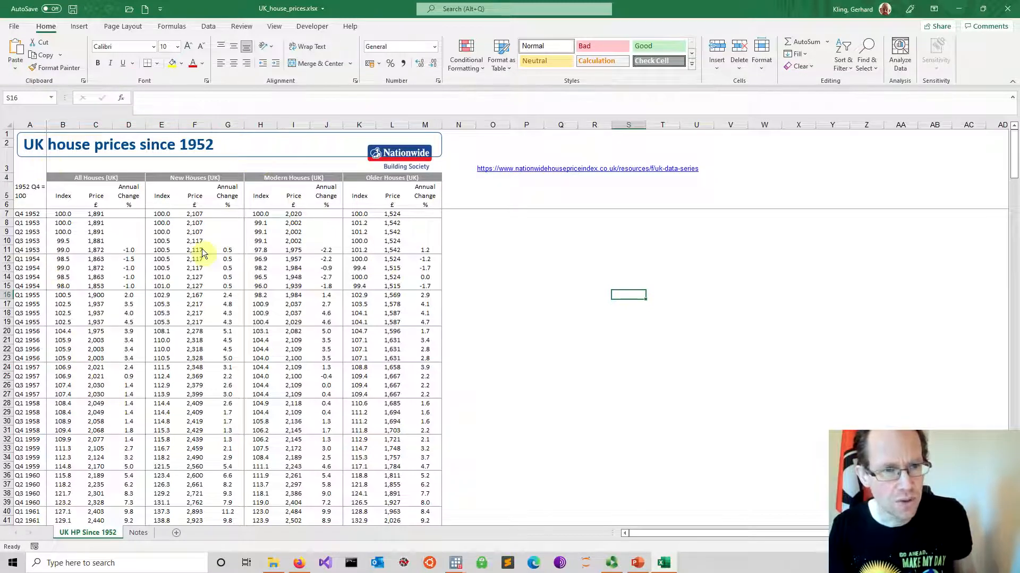
{"action": "left_click", "coordinate": [98, 179]}
{"action": "left_click", "coordinate": [189, 179], "text": "ctrl"}
{"action": "left_click", "coordinate": [191, 182]}
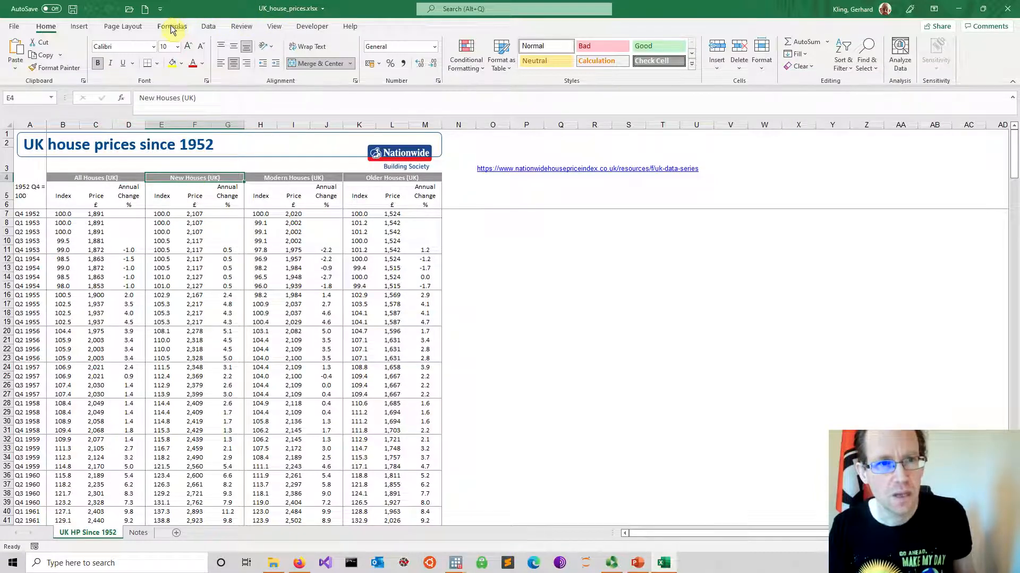
Set the worksheet's zoom to a custom magnification of 125%
{"action": "left_click", "coordinate": [284, 27]}
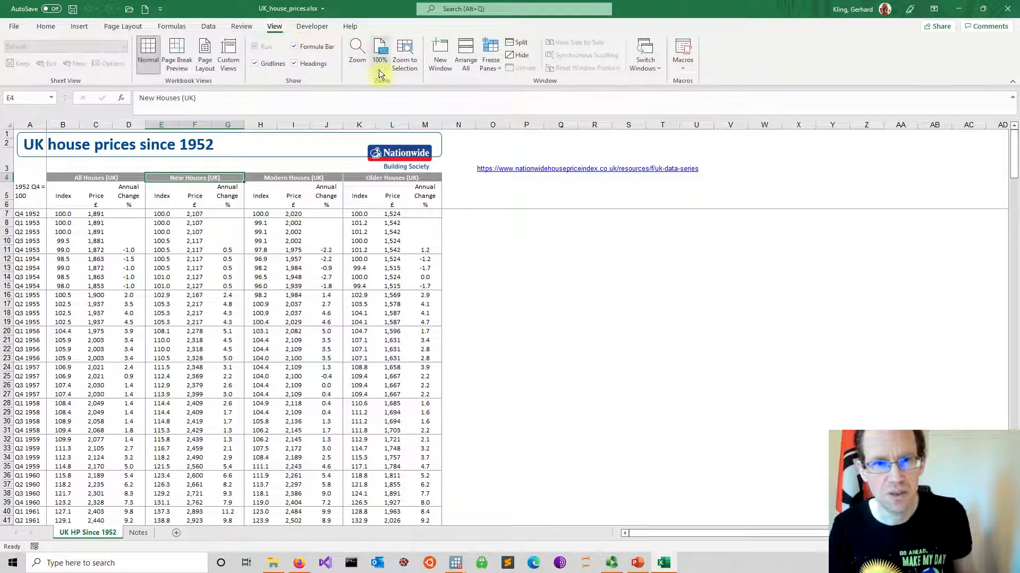
{"action": "left_click", "coordinate": [363, 64]}
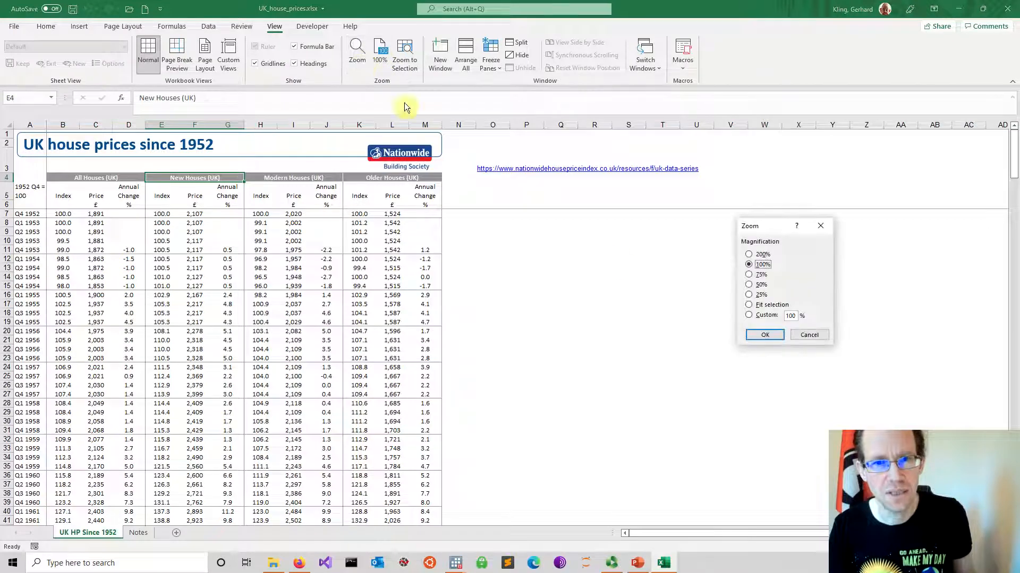
{"action": "double_click", "coordinate": [791, 316]}
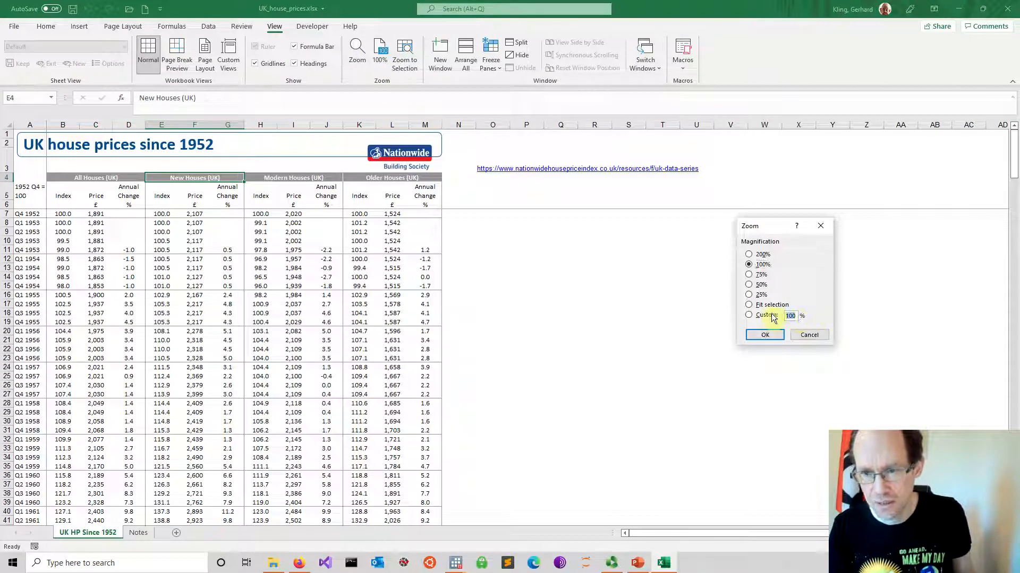
{"action": "type", "text": "125"}
{"action": "key", "text": "Return"}
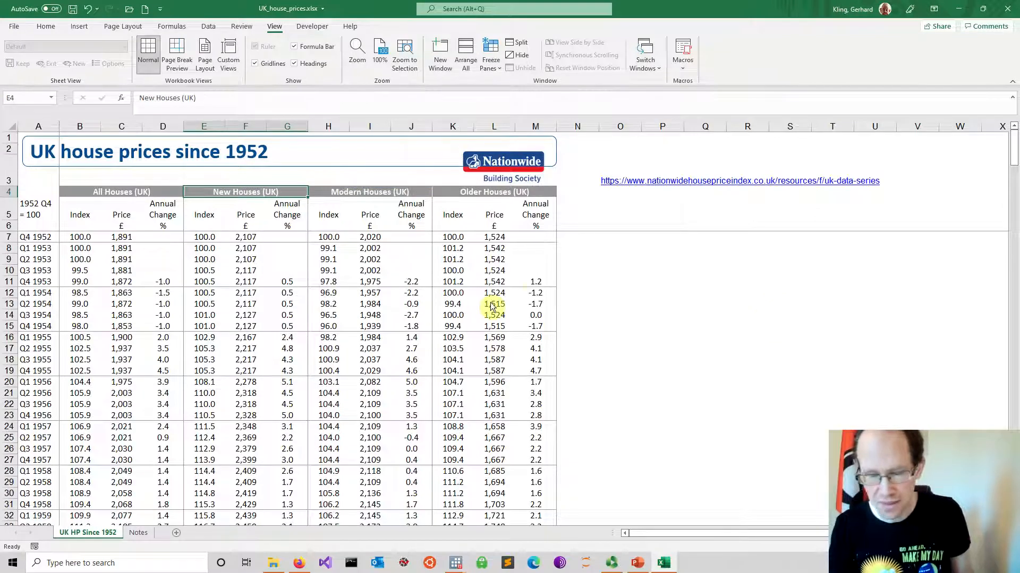
Examine the quarterly dates in column A from Q4 1952 down to the end of the series
{"action": "scroll", "coordinate": [559, 286], "scroll_direction": "down", "scroll_amount": 2}
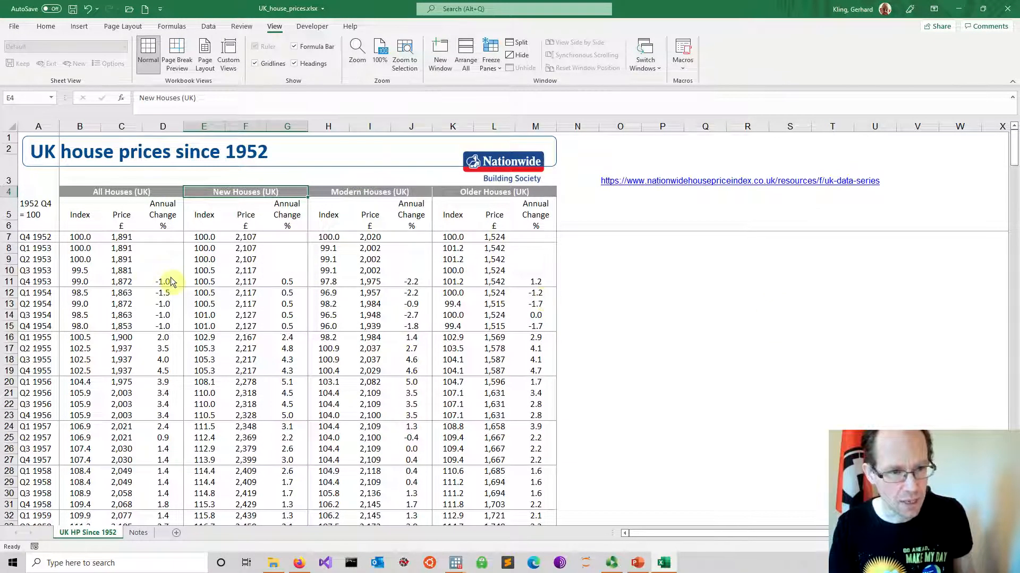
{"action": "left_click", "coordinate": [40, 237]}
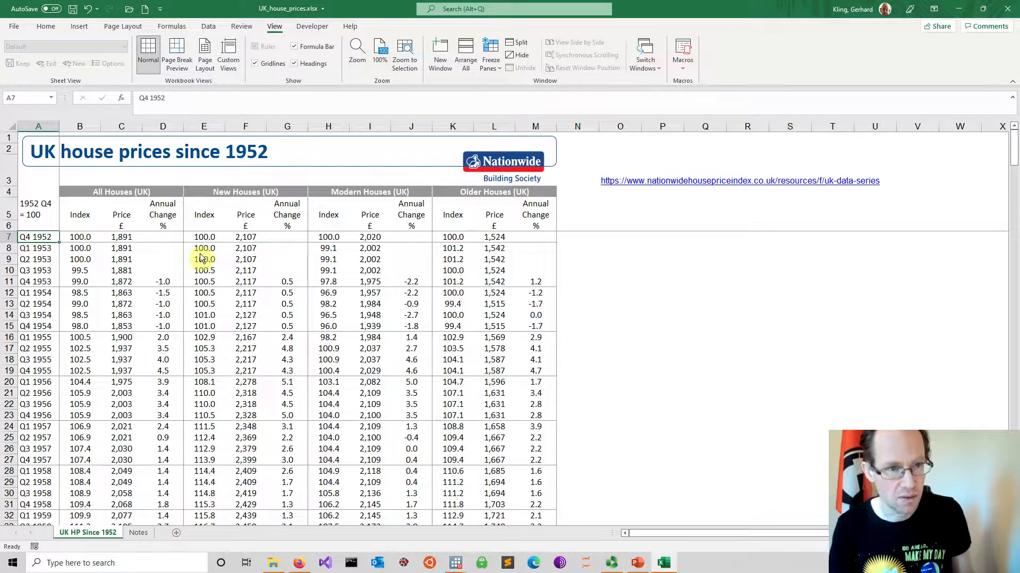
{"action": "key", "text": "Down"}
{"action": "key", "text": "Down"}
{"action": "key", "text": "Down"}
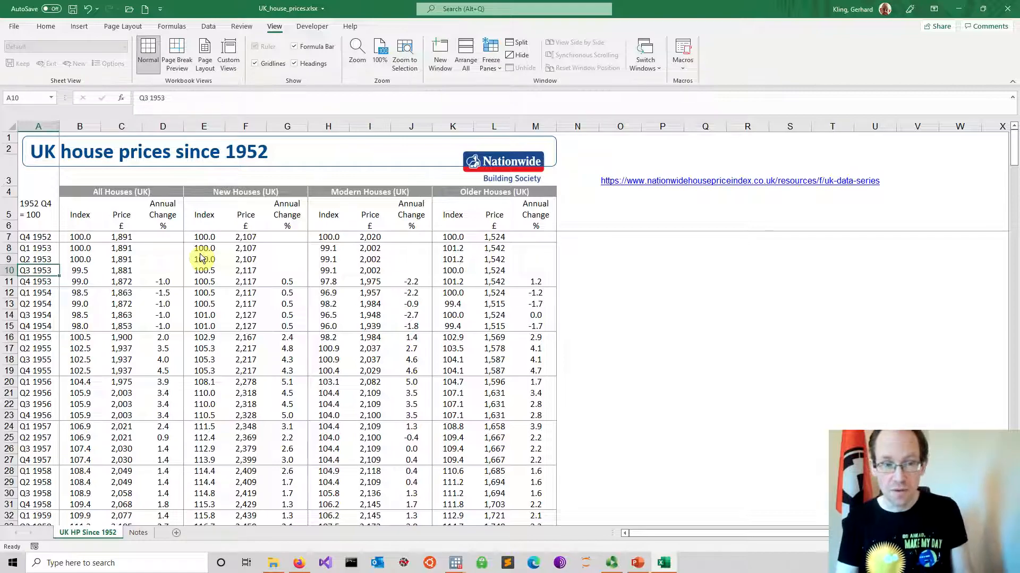
{"action": "scroll", "coordinate": [133, 349], "scroll_direction": "down", "scroll_amount": 14}
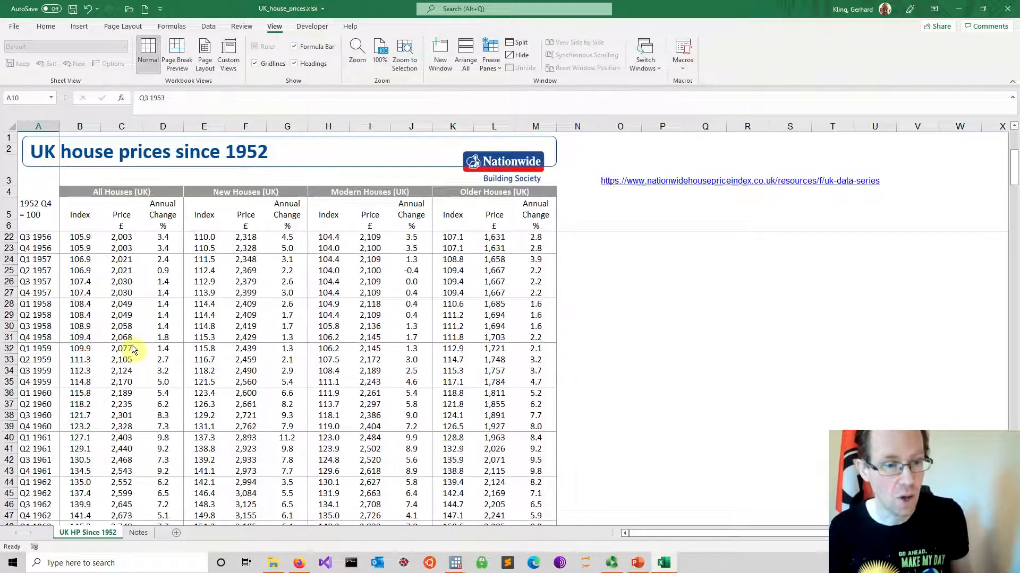
{"action": "scroll", "coordinate": [133, 349], "scroll_direction": "down", "scroll_amount": 20}
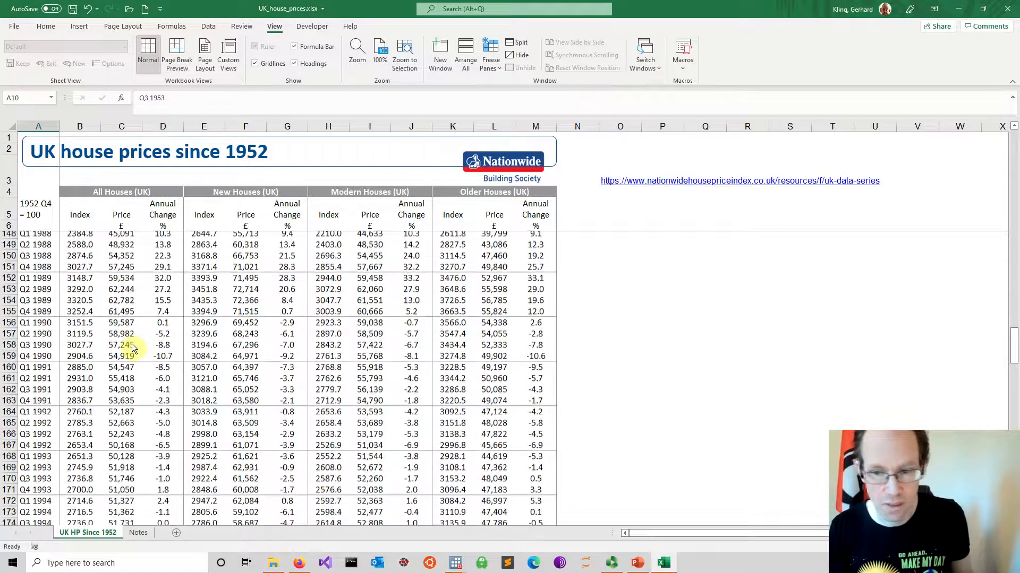
{"action": "scroll", "coordinate": [132, 349], "scroll_direction": "down", "scroll_amount": 20}
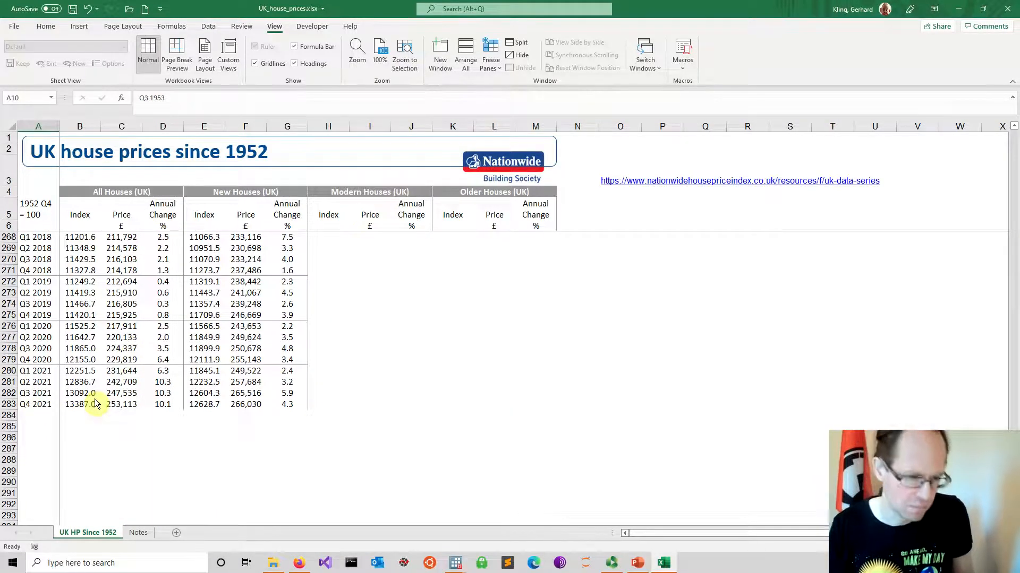
{"action": "scroll", "coordinate": [95, 405], "scroll_direction": "up", "scroll_amount": 20}
{"action": "scroll", "coordinate": [85, 404], "scroll_direction": "up", "scroll_amount": 20}
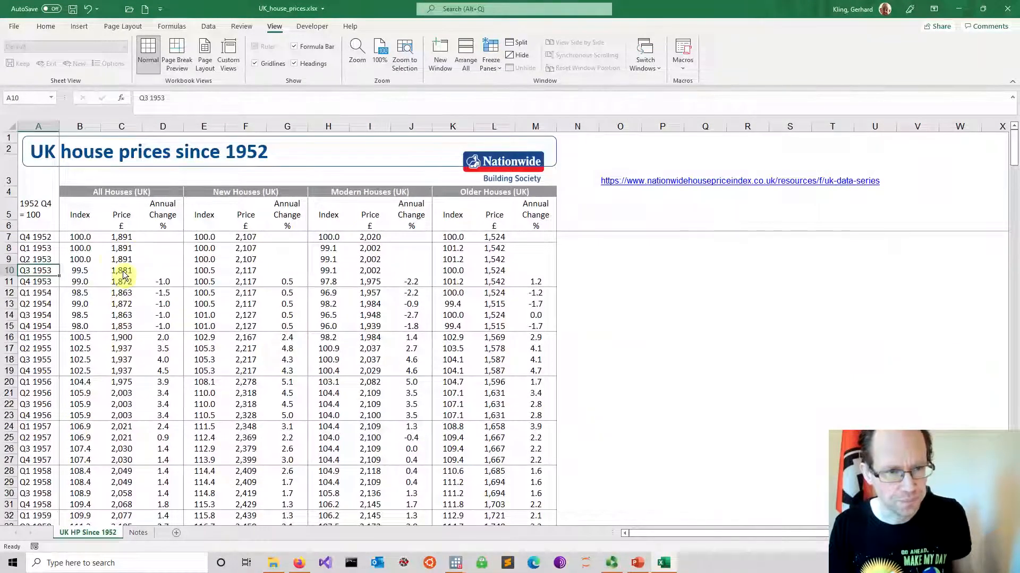
Inspect the first index, price and annual change values under All Houses (UK)
{"action": "left_click", "coordinate": [126, 239]}
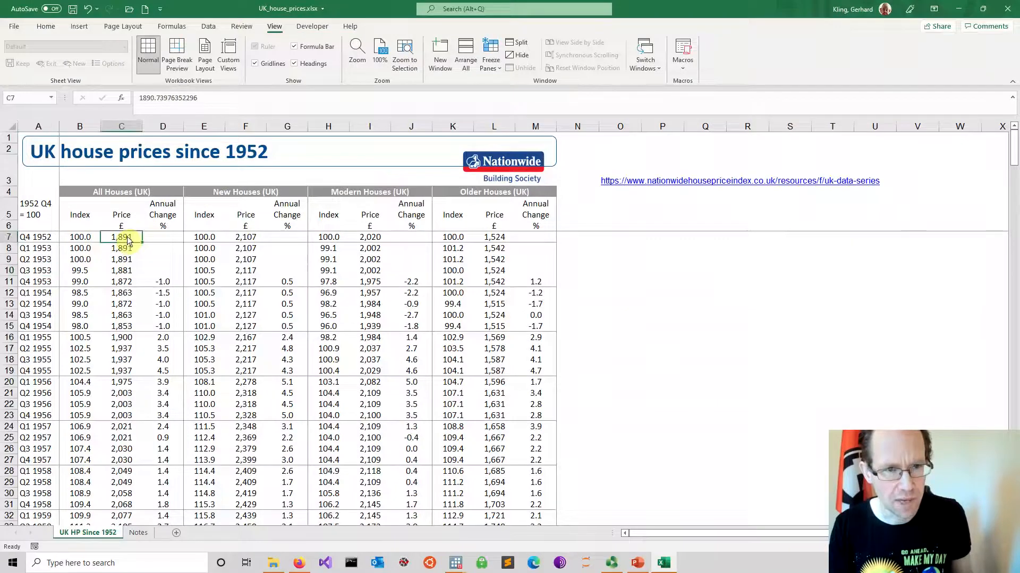
{"action": "left_click", "coordinate": [162, 283]}
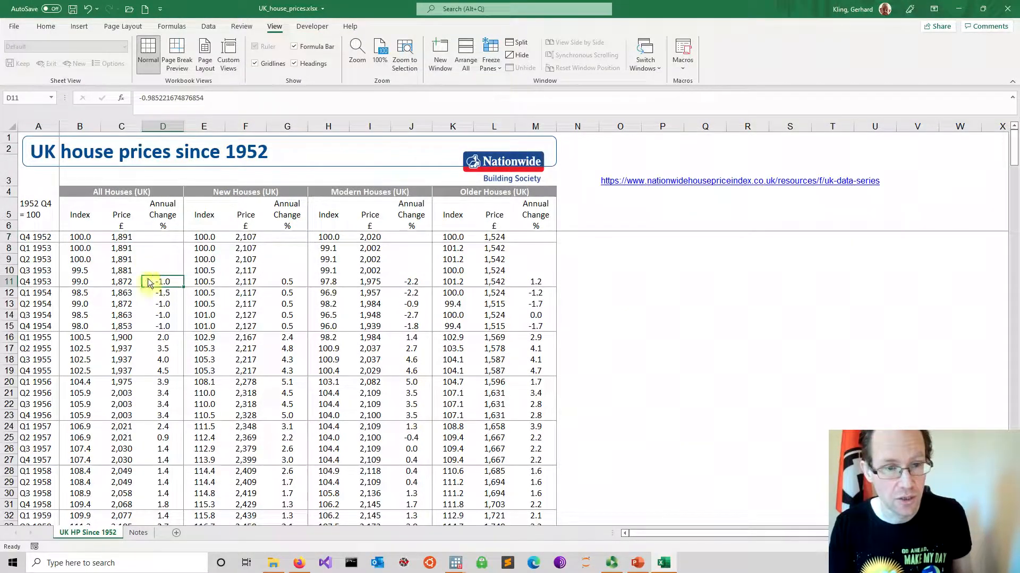
{"action": "left_click", "coordinate": [80, 237]}
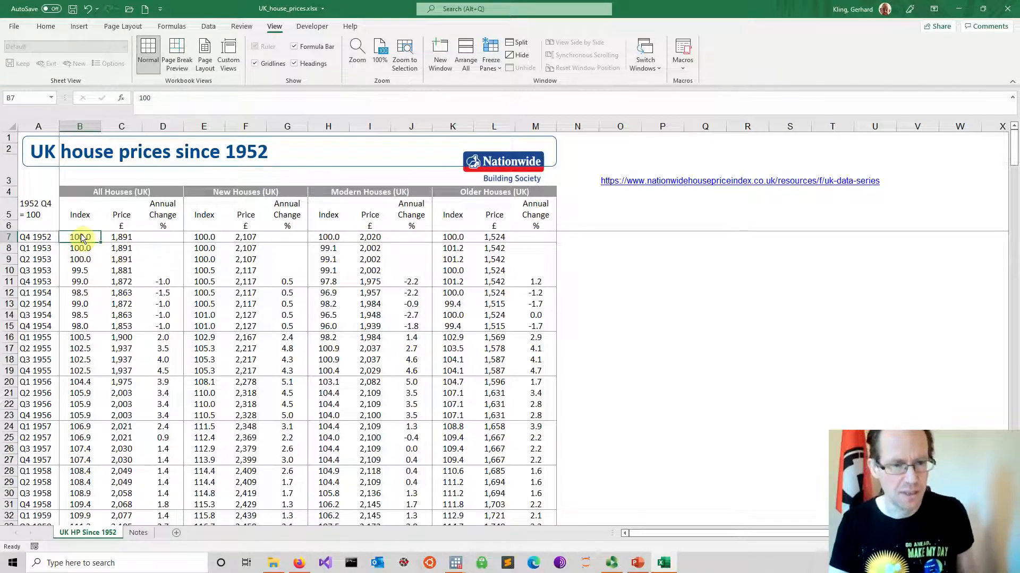
{"action": "left_click", "coordinate": [129, 234]}
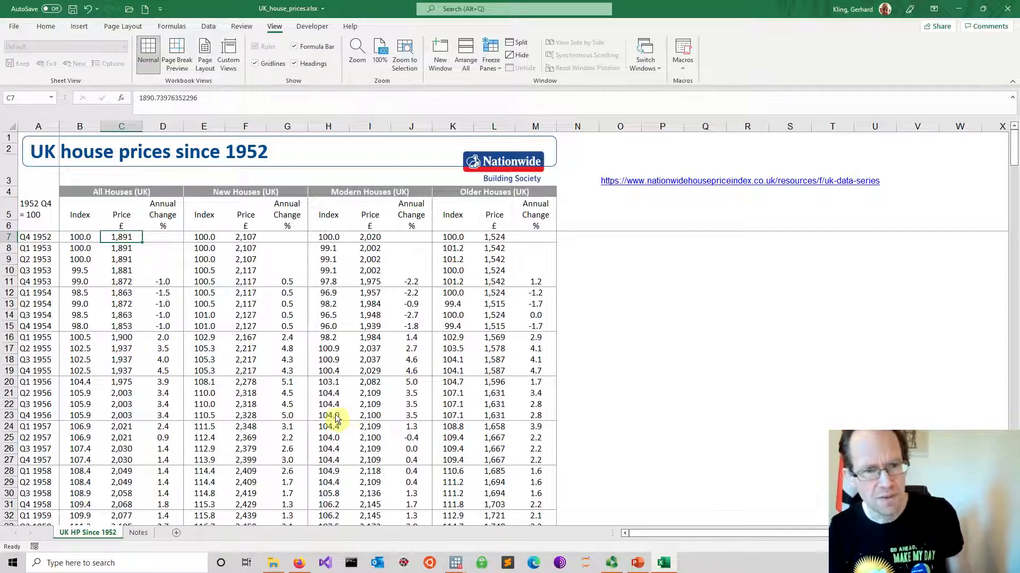
Apply the General number format to the first All Houses (UK) rows, cells A7:D12
{"action": "left_click", "coordinate": [47, 26]}
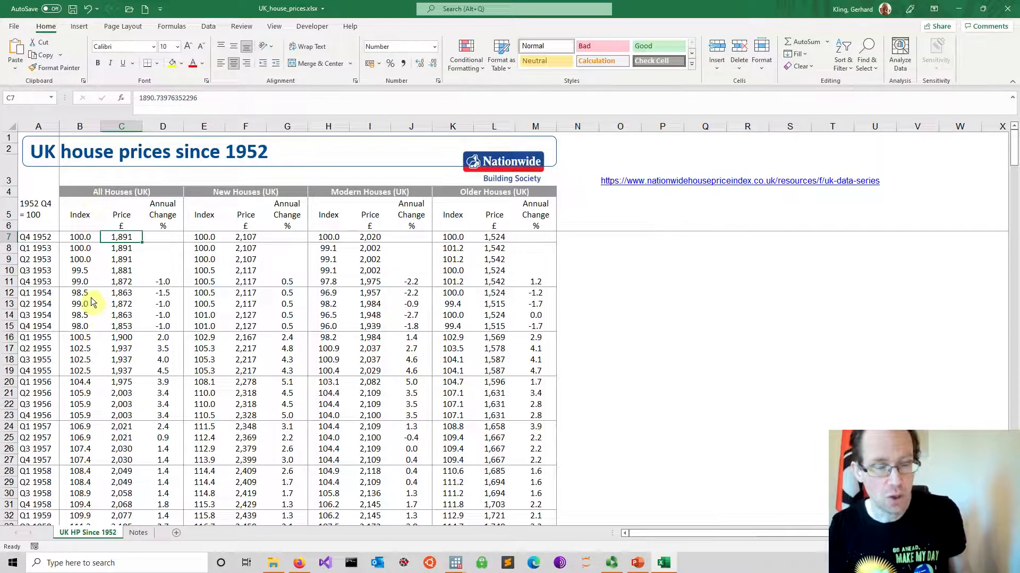
{"action": "left_click", "coordinate": [79, 242]}
{"action": "left_click_drag", "start_coordinate": [33, 242], "coordinate": [145, 330]}
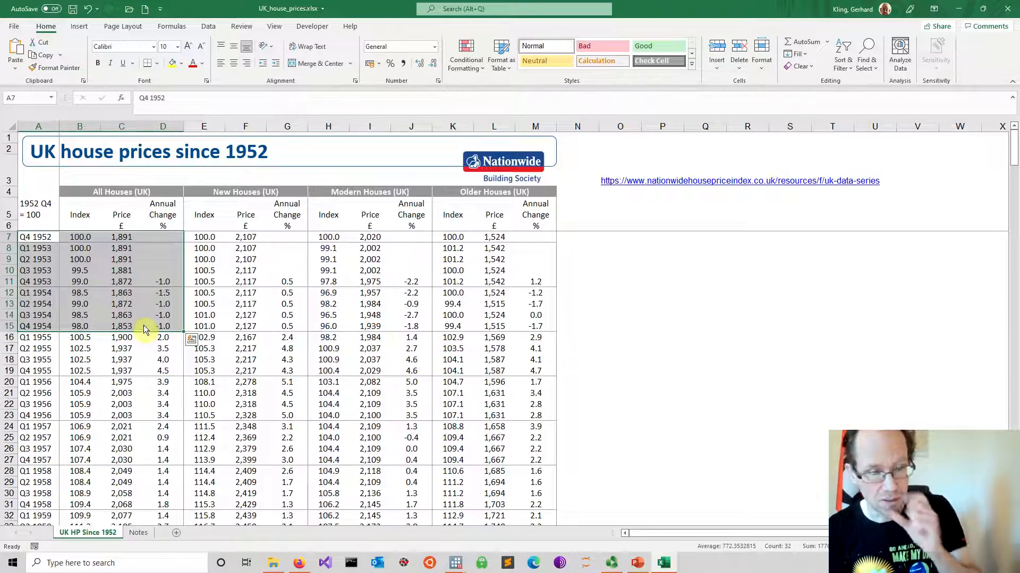
{"action": "left_click", "coordinate": [163, 237]}
{"action": "left_click_drag", "start_coordinate": [39, 242], "coordinate": [177, 292]}
{"action": "right_click", "coordinate": [158, 240]}
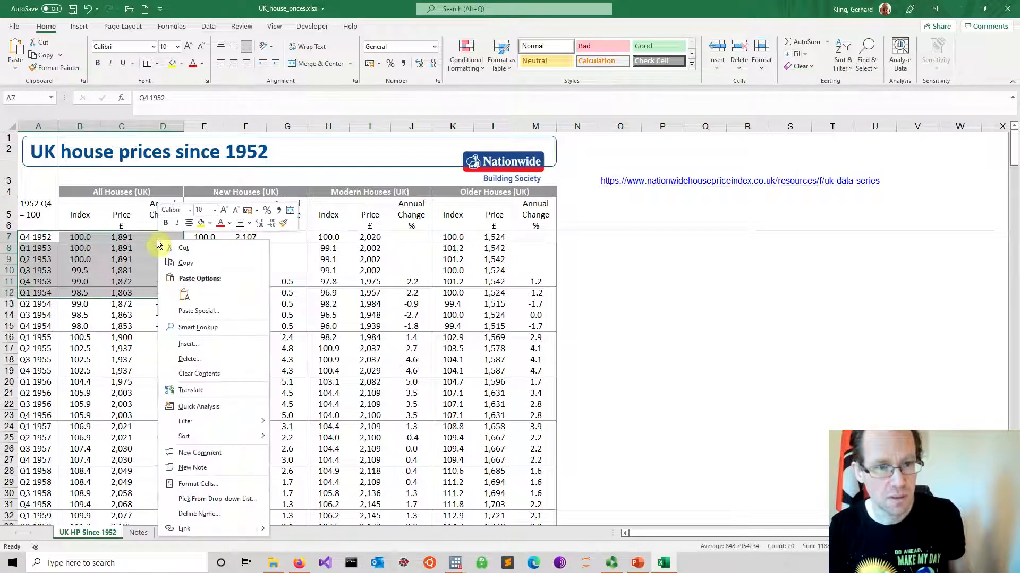
{"action": "left_click", "coordinate": [217, 486]}
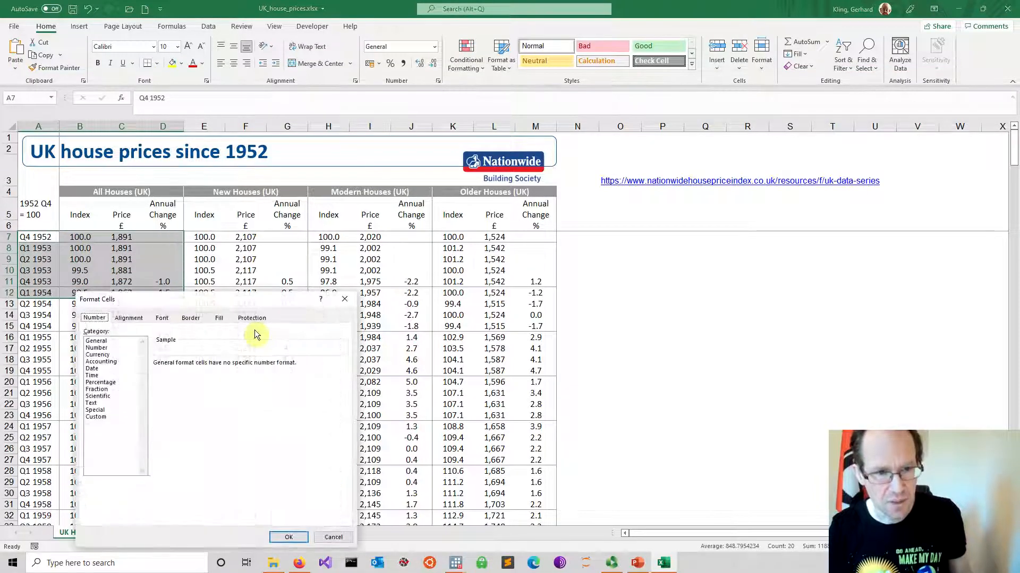
{"action": "left_click", "coordinate": [113, 341]}
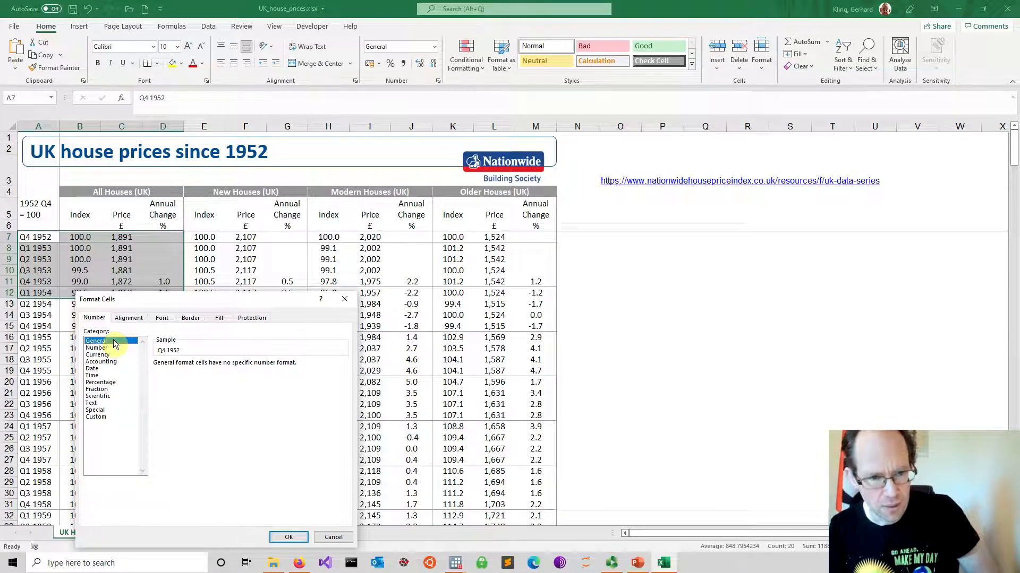
{"action": "left_click", "coordinate": [288, 537]}
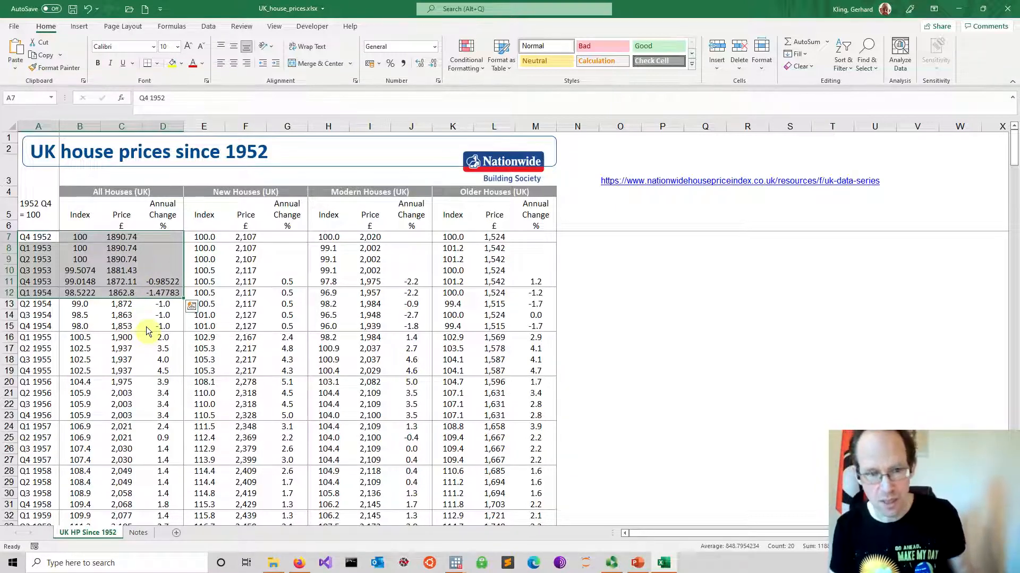
Apply the General number format to the whole house price table, cells A7:M283, including the New, Modern and Older Houses columns
{"action": "left_click", "coordinate": [133, 339]}
{"action": "left_click_drag", "start_coordinate": [38, 237], "coordinate": [552, 319]}
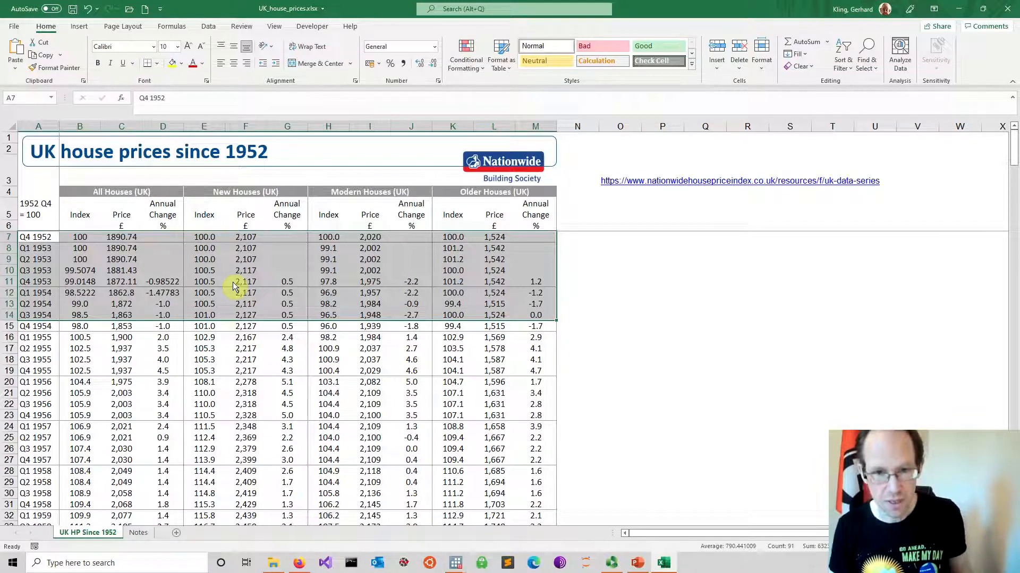
{"action": "key", "text": "ctrl+shift+Down"}
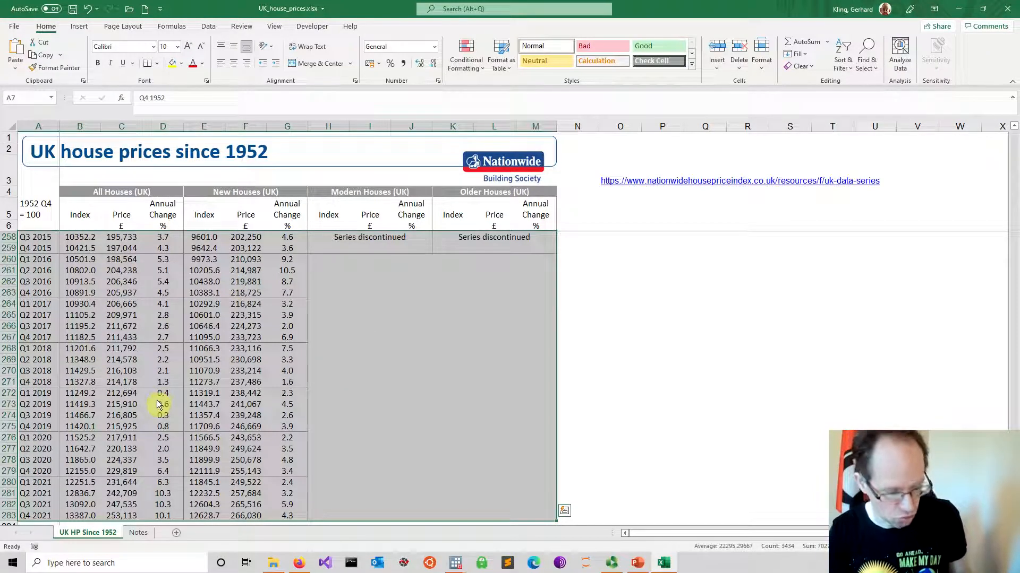
{"action": "right_click", "coordinate": [274, 424]}
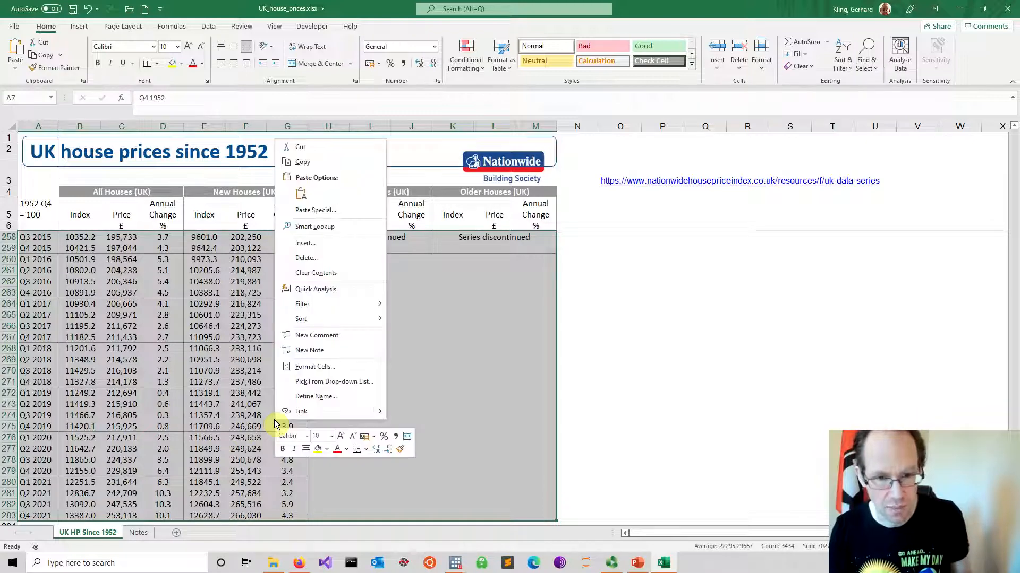
{"action": "left_click", "coordinate": [320, 375]}
{"action": "left_click", "coordinate": [213, 291]}
{"action": "left_click", "coordinate": [210, 285]}
{"action": "left_click", "coordinate": [390, 481]}
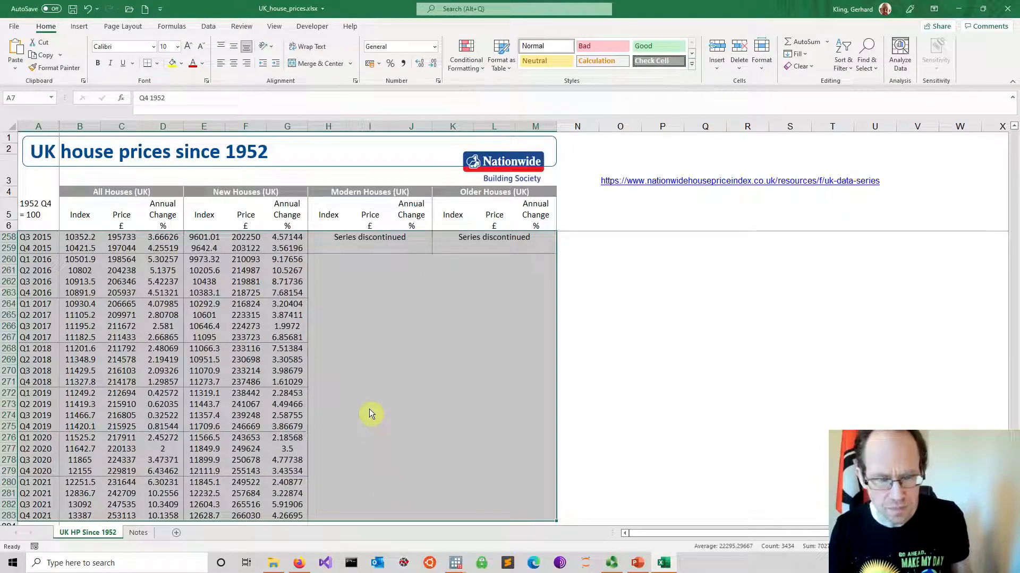
{"action": "scroll", "coordinate": [369, 409], "scroll_direction": "up", "scroll_amount": 20}
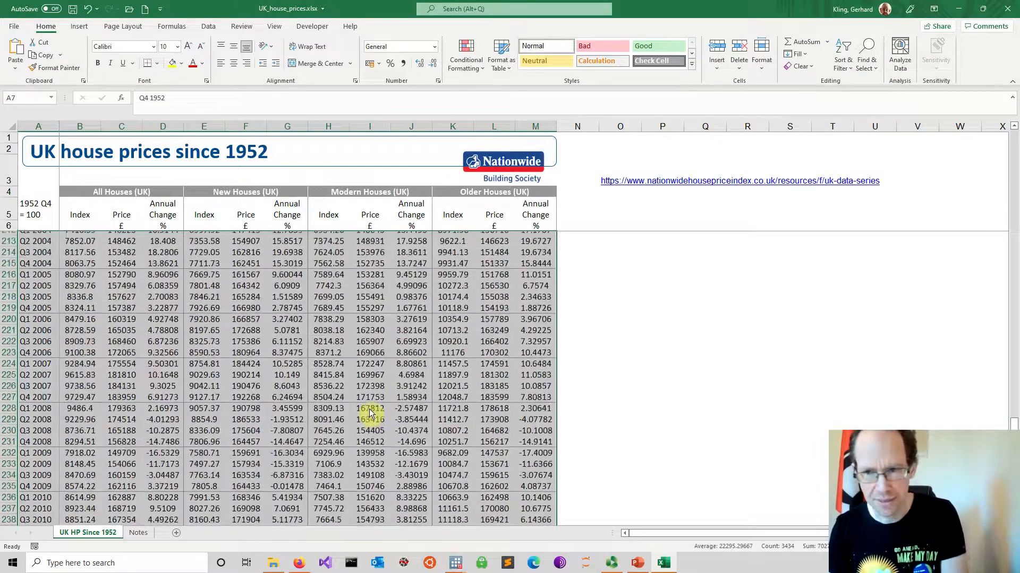
{"action": "scroll", "coordinate": [370, 414], "scroll_direction": "up", "scroll_amount": 20}
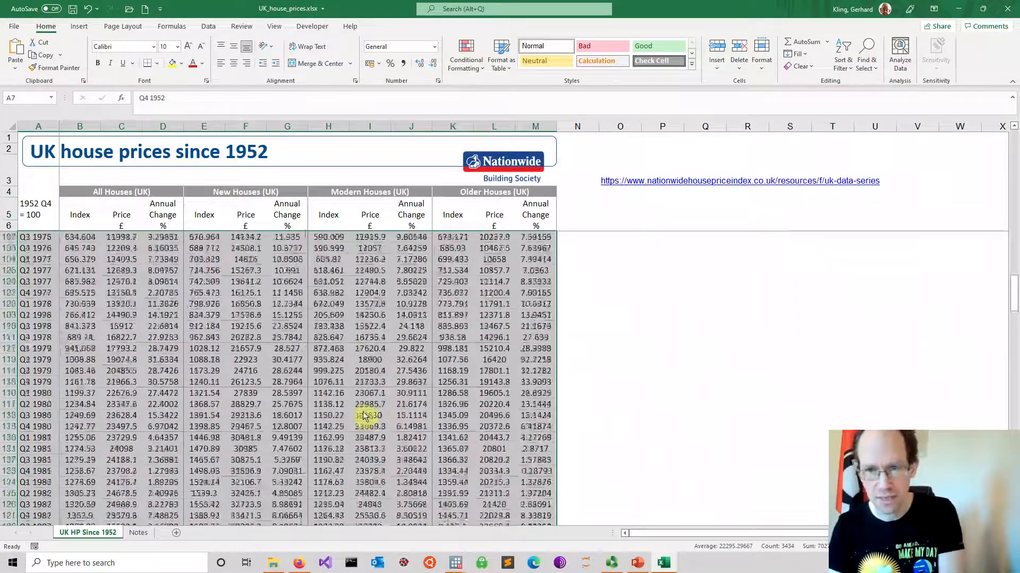
{"action": "left_click_drag", "start_coordinate": [1013, 272], "coordinate": [1013, 152]}
{"action": "left_click", "coordinate": [265, 348]}
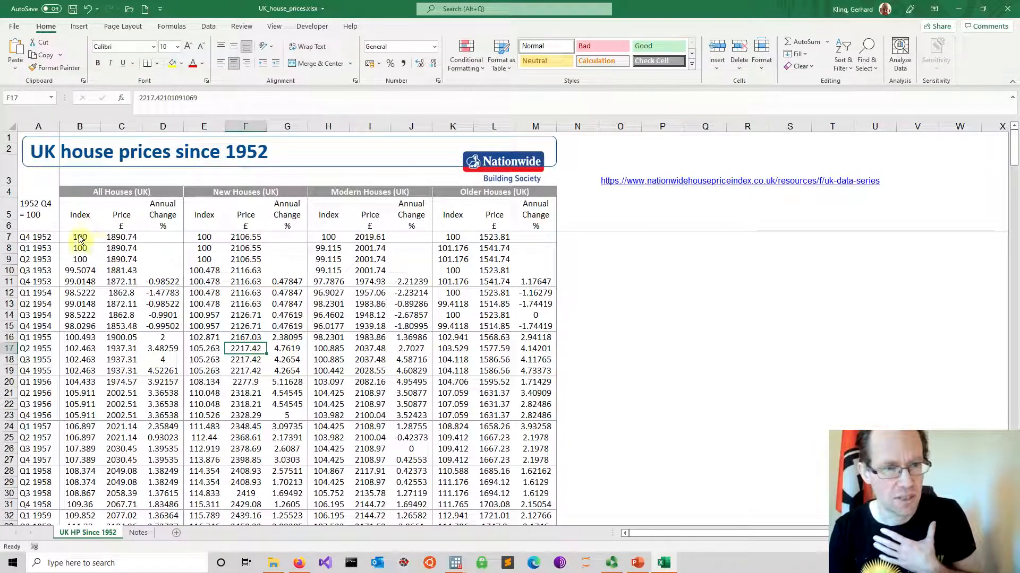
Switch to Stata and open the Data Editor in edit mode
{"action": "left_click_drag", "start_coordinate": [41, 238], "coordinate": [76, 258]}
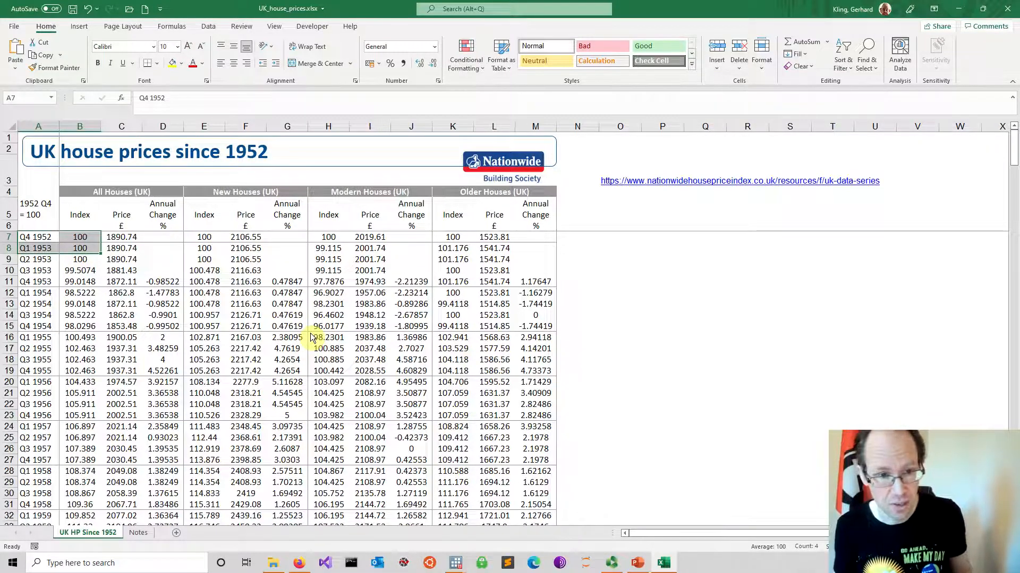
{"action": "key", "text": "ctrl+q"}
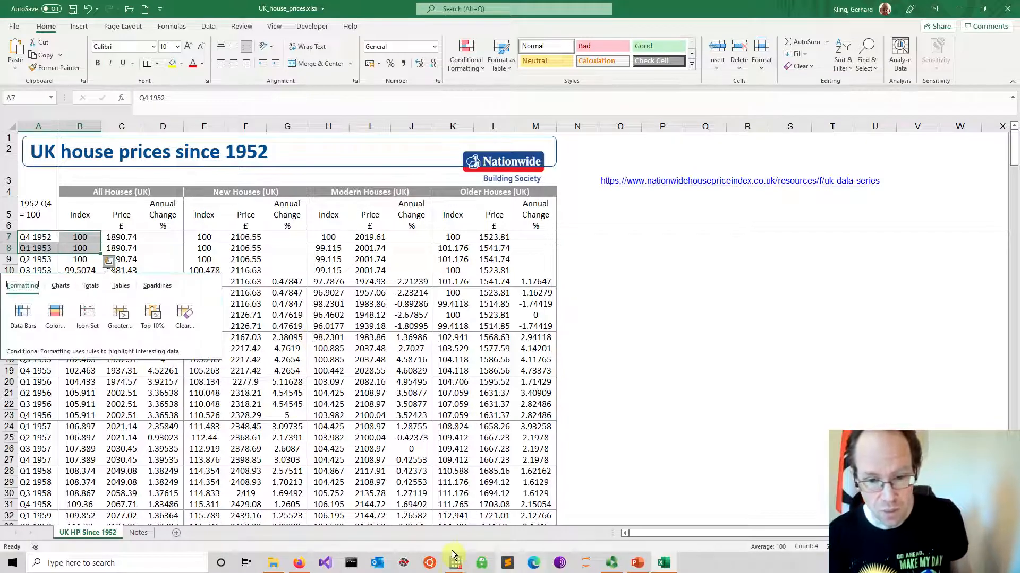
{"action": "left_click", "coordinate": [452, 568]}
{"action": "left_click", "coordinate": [410, 520]}
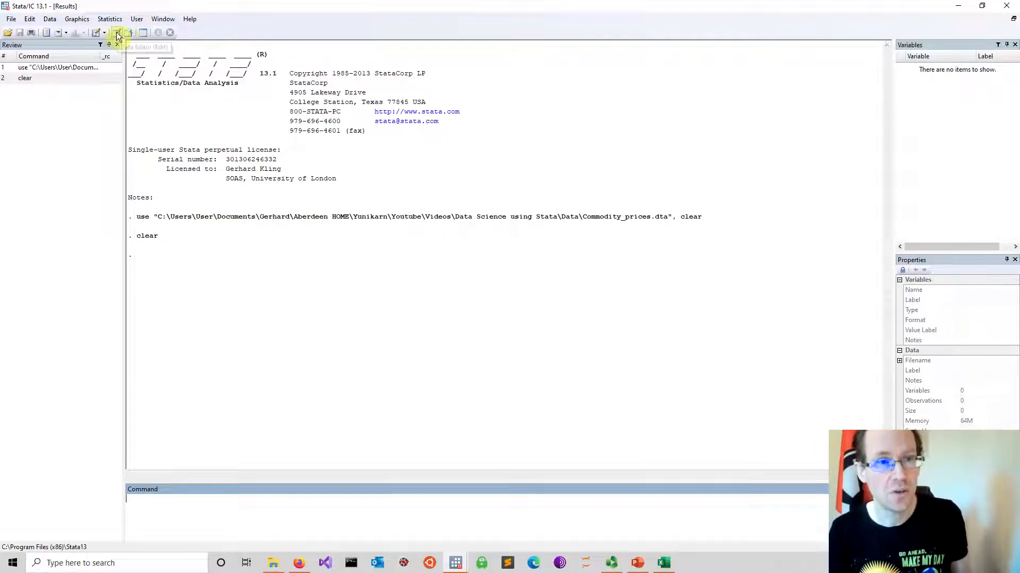
{"action": "left_click", "coordinate": [115, 35]}
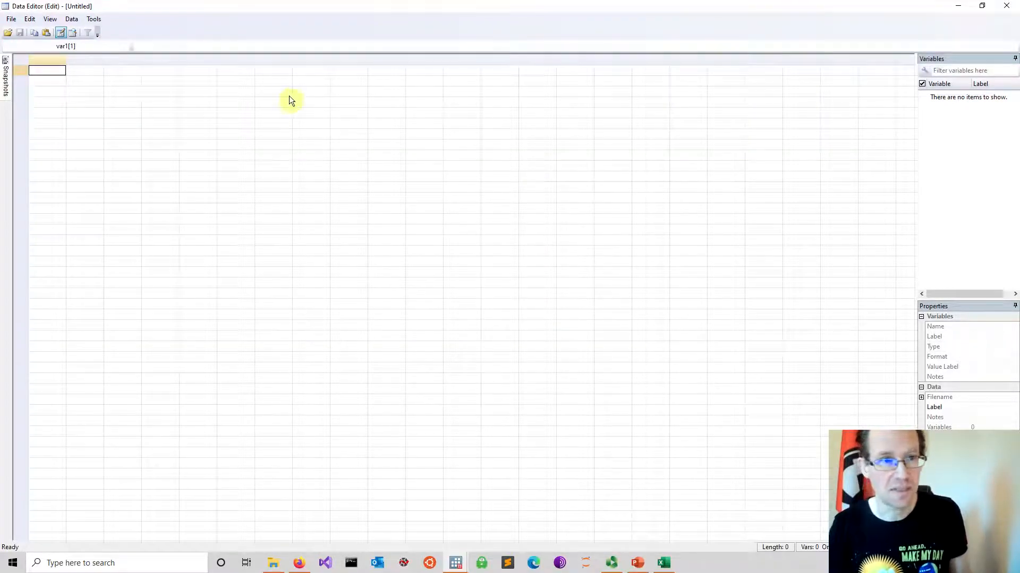
Switch back to the Excel workbook and enter the variable names time in A6 and index in B6
{"action": "left_click", "coordinate": [671, 566]}
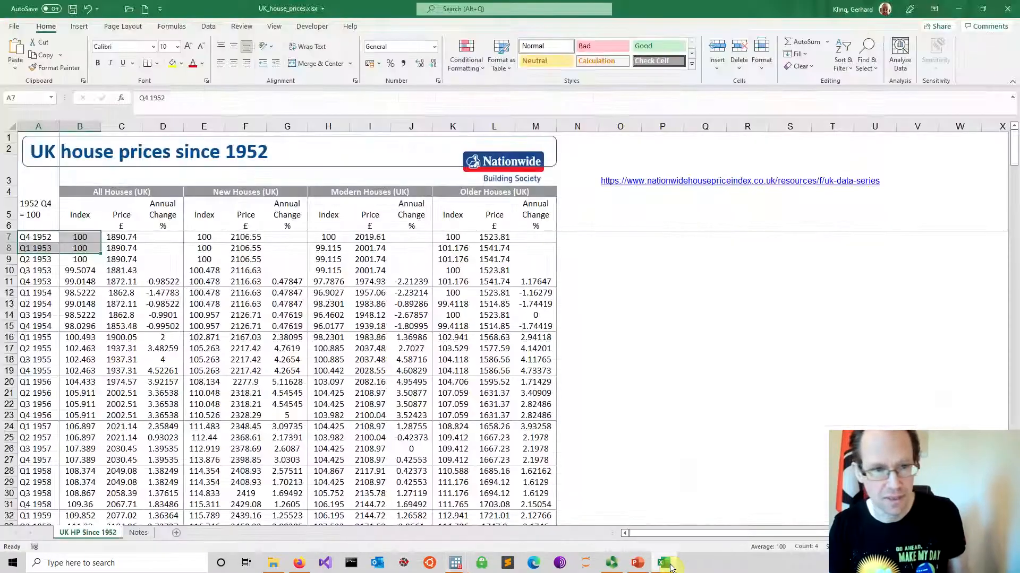
{"action": "left_click", "coordinate": [116, 282]}
{"action": "left_click_drag", "start_coordinate": [38, 237], "coordinate": [63, 239]}
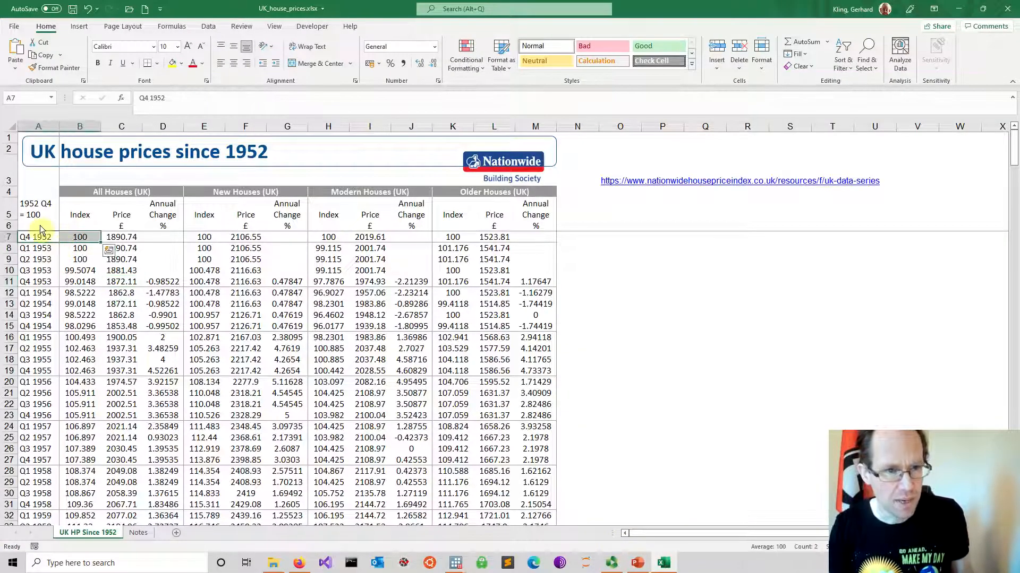
{"action": "left_click", "coordinate": [40, 226]}
{"action": "left_click", "coordinate": [82, 225]}
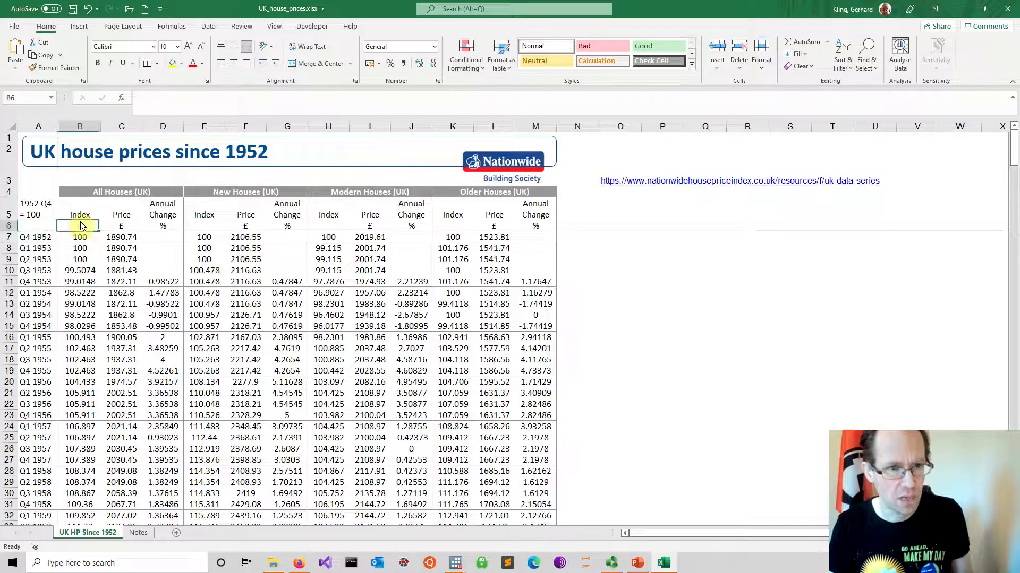
{"action": "left_click", "coordinate": [51, 227]}
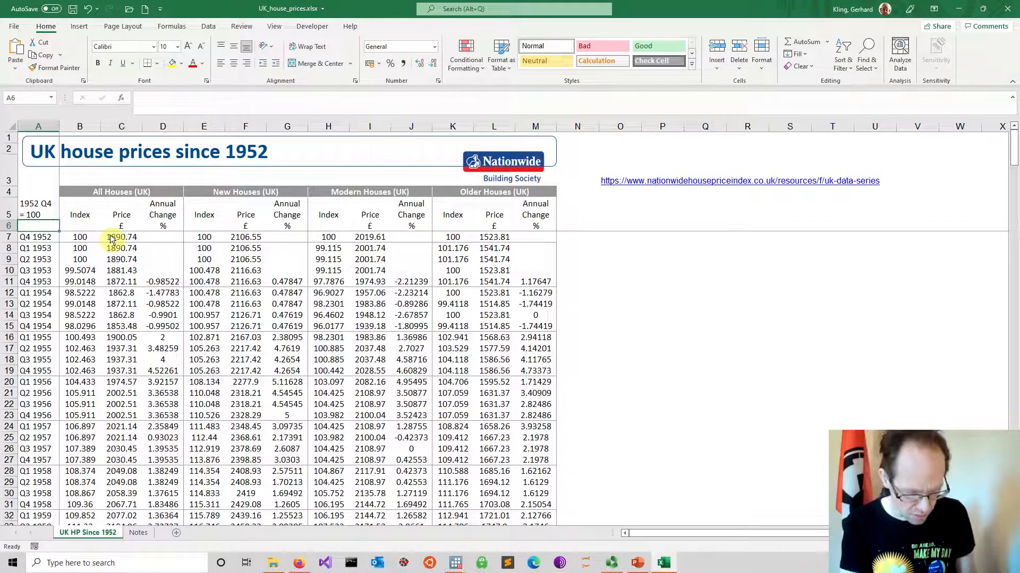
{"action": "type", "text": "time"}
{"action": "key", "text": "Tab"}
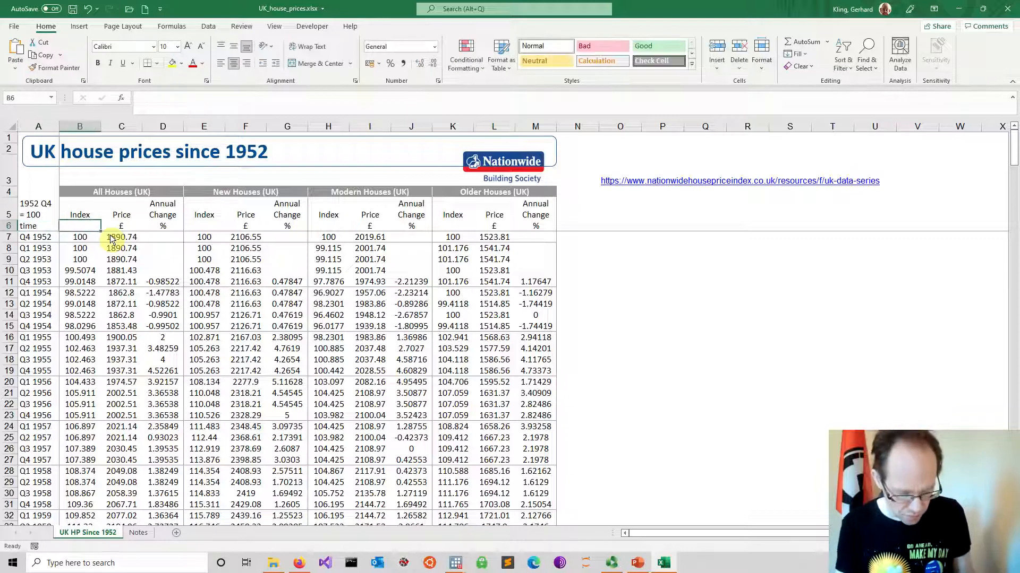
{"action": "type", "text": "index"}
{"action": "key", "text": "Return"}
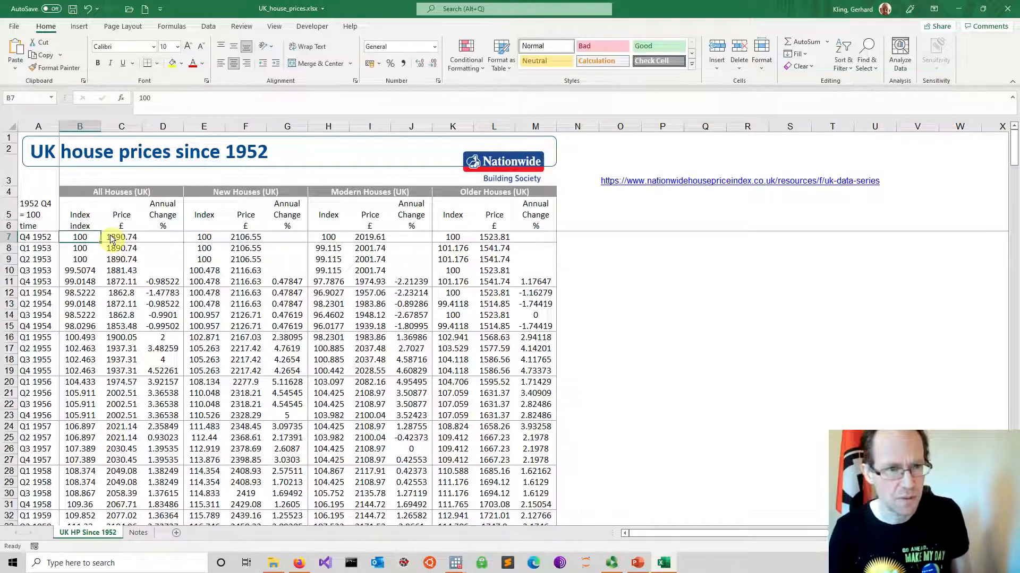
Copy the time and All Houses index columns with their variable names, cells A6:B283
{"action": "left_click_drag", "start_coordinate": [32, 226], "coordinate": [85, 248]}
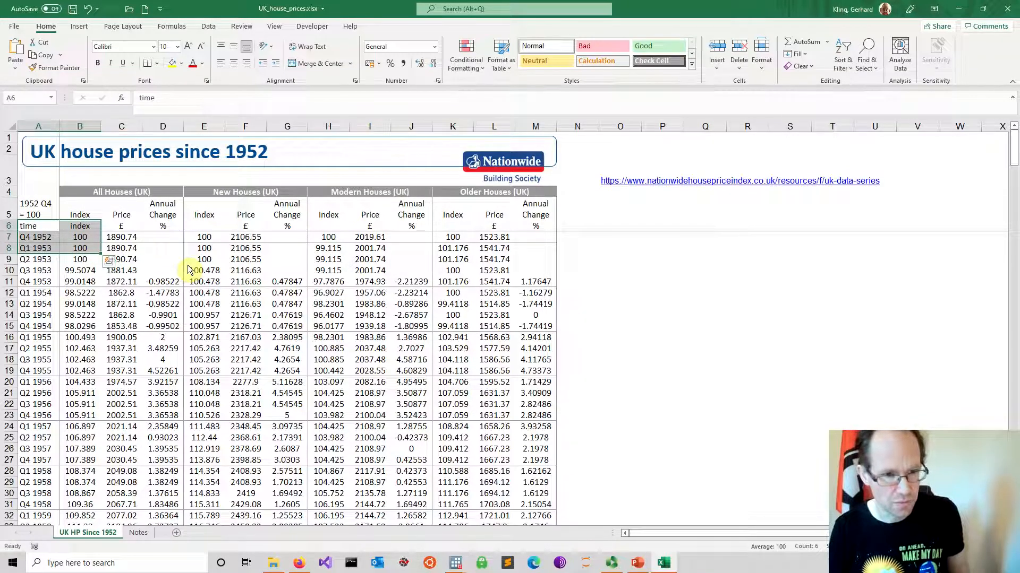
{"action": "key", "text": "ctrl+shift+Down"}
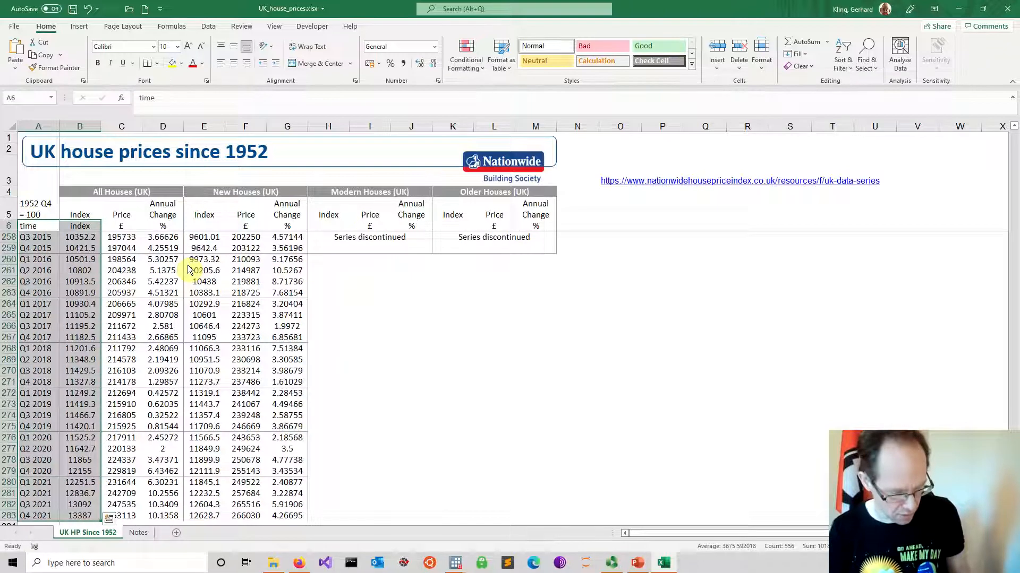
{"action": "key", "text": "ctrl+c"}
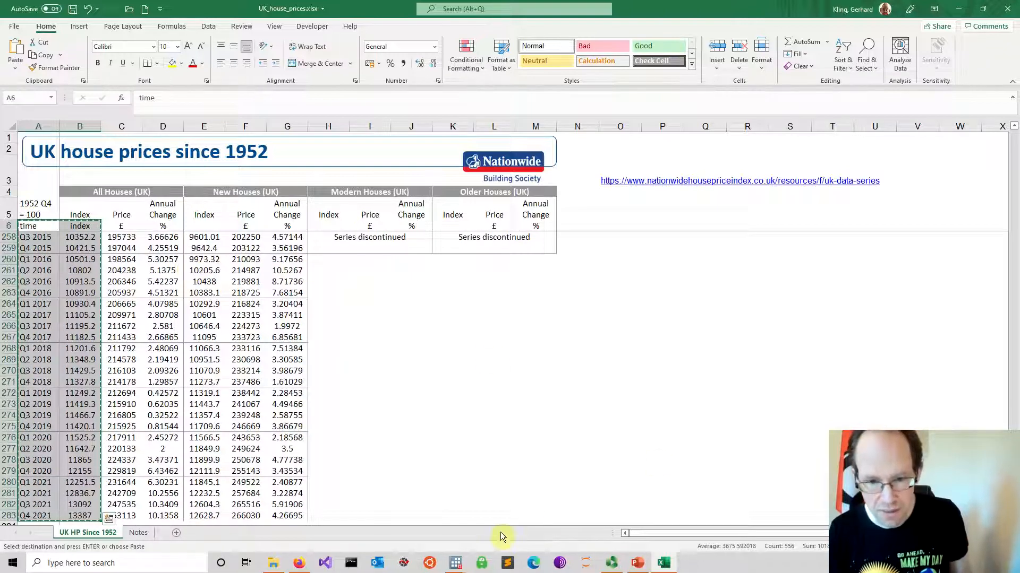
Switch to Stata's Data Editor and paste the copied data from the first cell, treating the first row as variable names
{"action": "mouse_move", "coordinate": [456, 566]}
{"action": "left_click", "coordinate": [553, 507]}
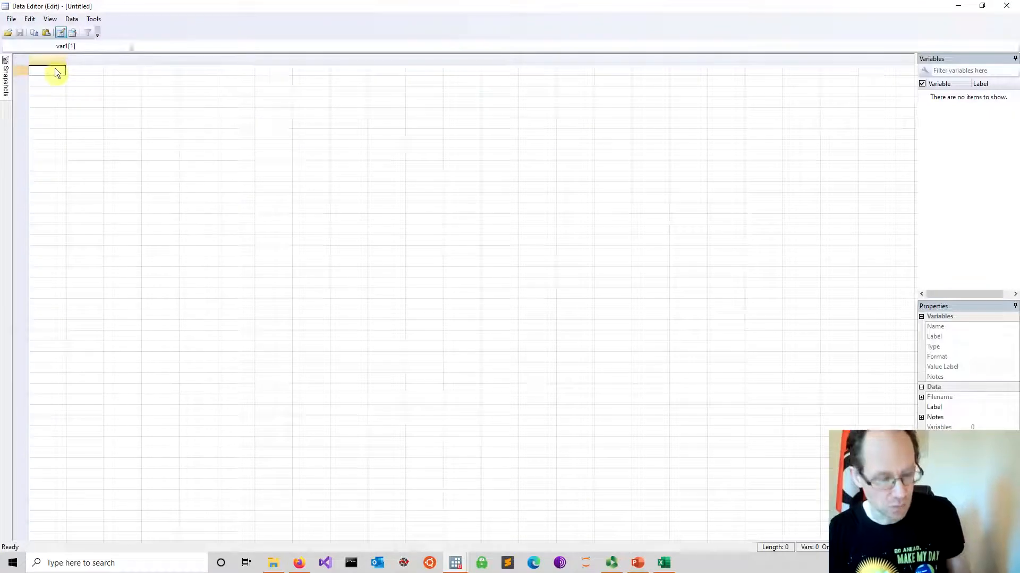
{"action": "key", "text": "ctrl+v"}
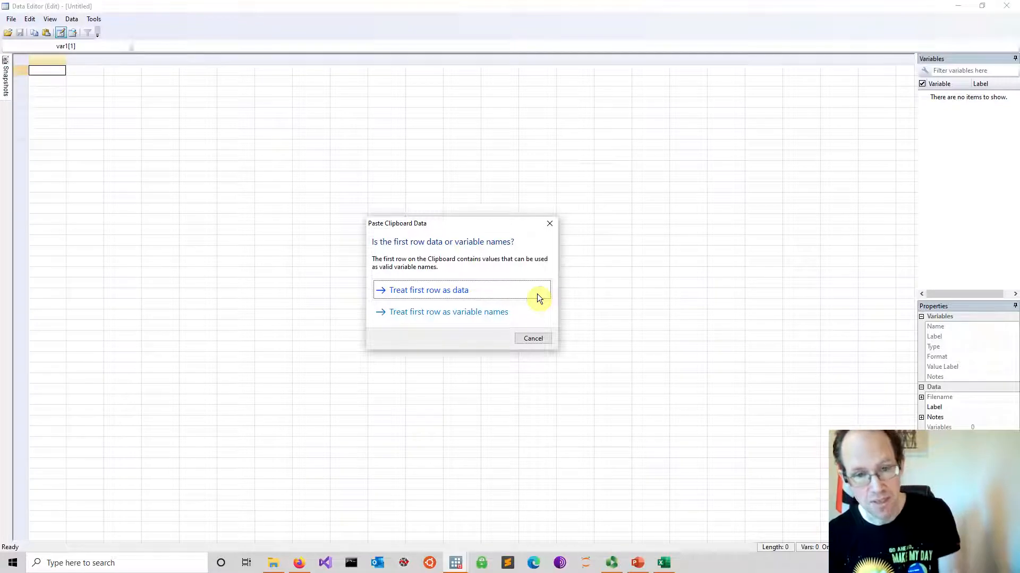
{"action": "left_click", "coordinate": [451, 313]}
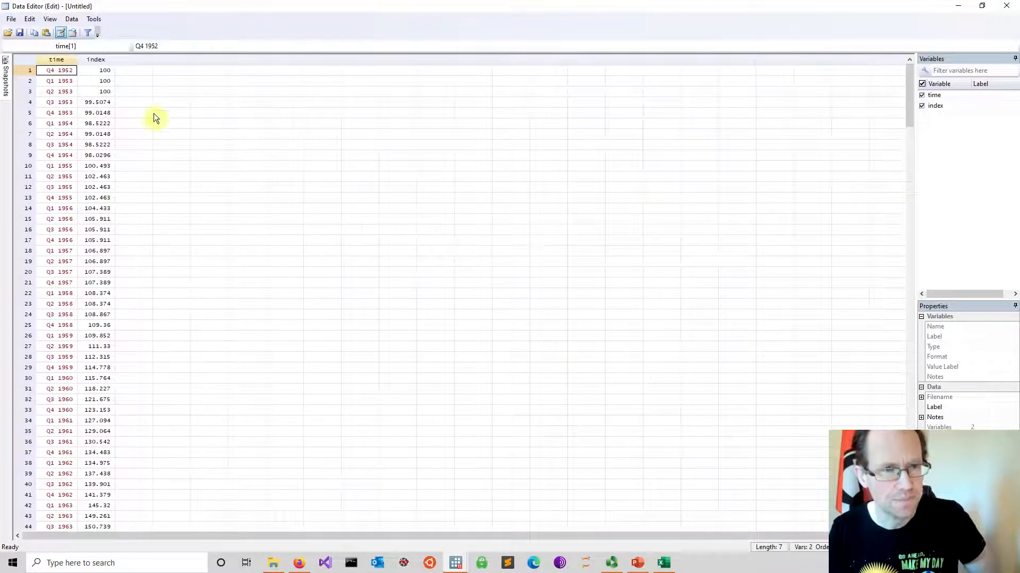
Examine the types and values of the pasted time and index variables, and close the Data Editor
{"action": "left_click", "coordinate": [183, 125]}
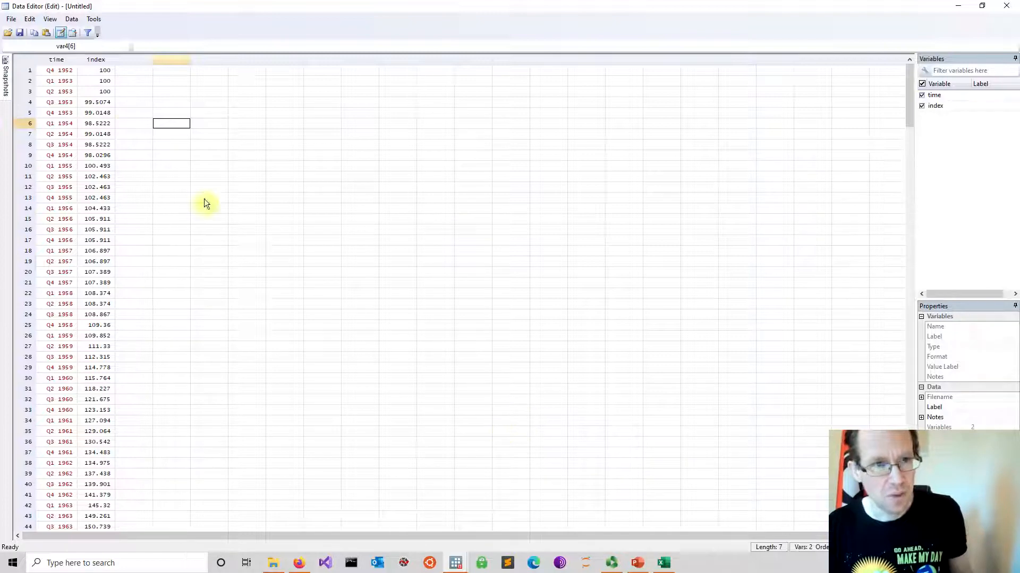
{"action": "left_click", "coordinate": [94, 70]}
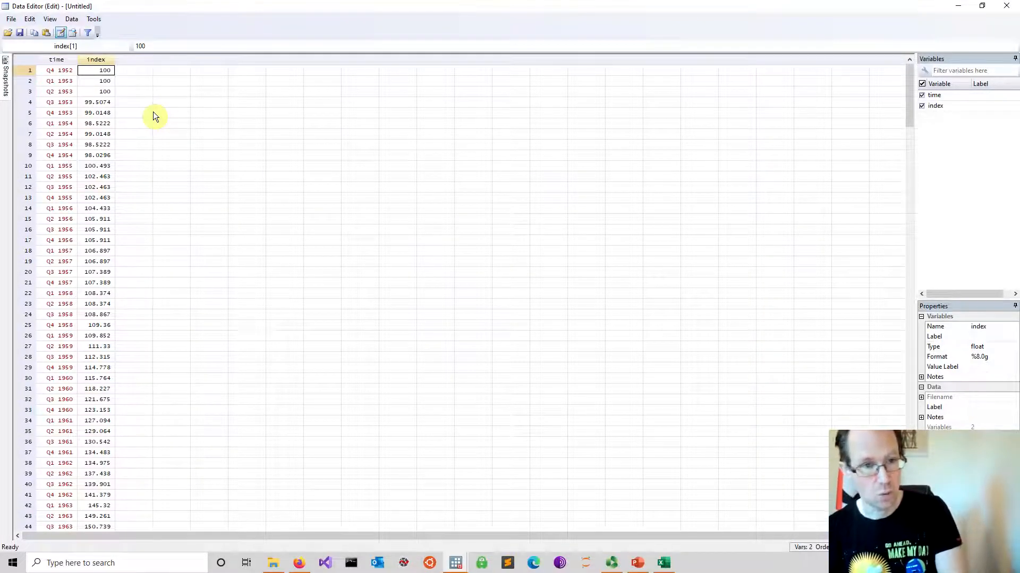
{"action": "left_click", "coordinate": [70, 72]}
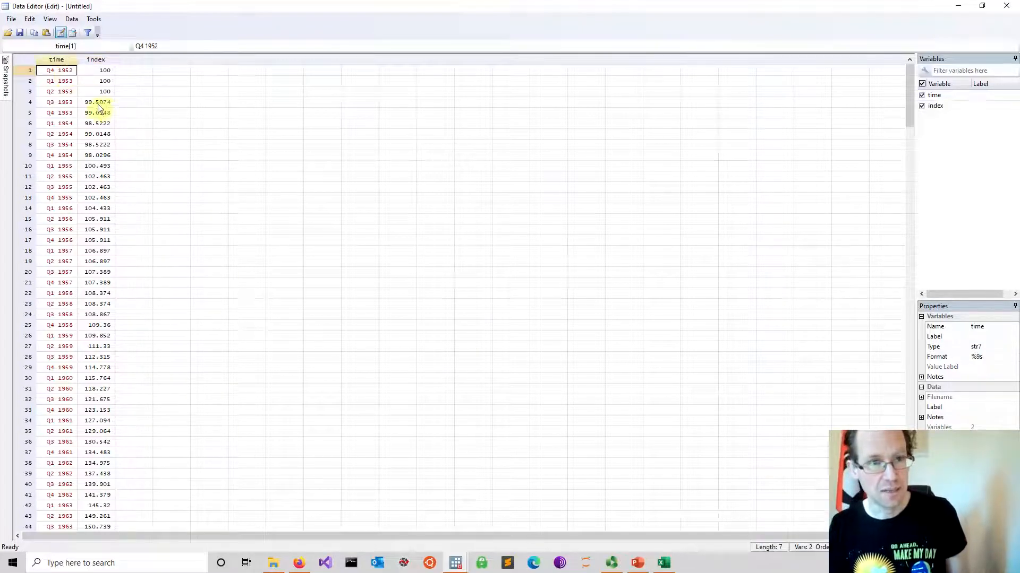
{"action": "left_click", "coordinate": [160, 80]}
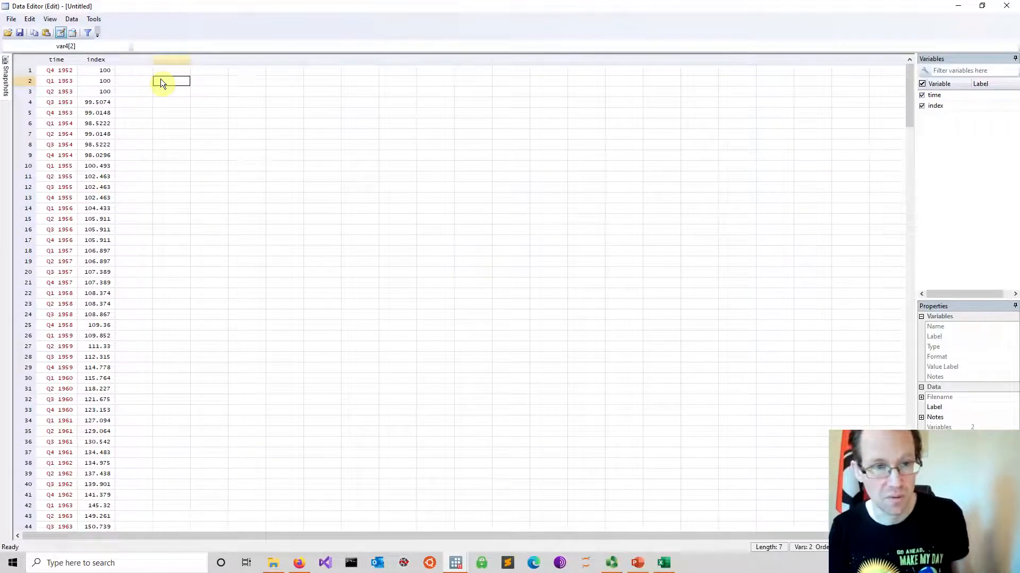
{"action": "scroll", "coordinate": [164, 83], "scroll_direction": "down", "scroll_amount": 20}
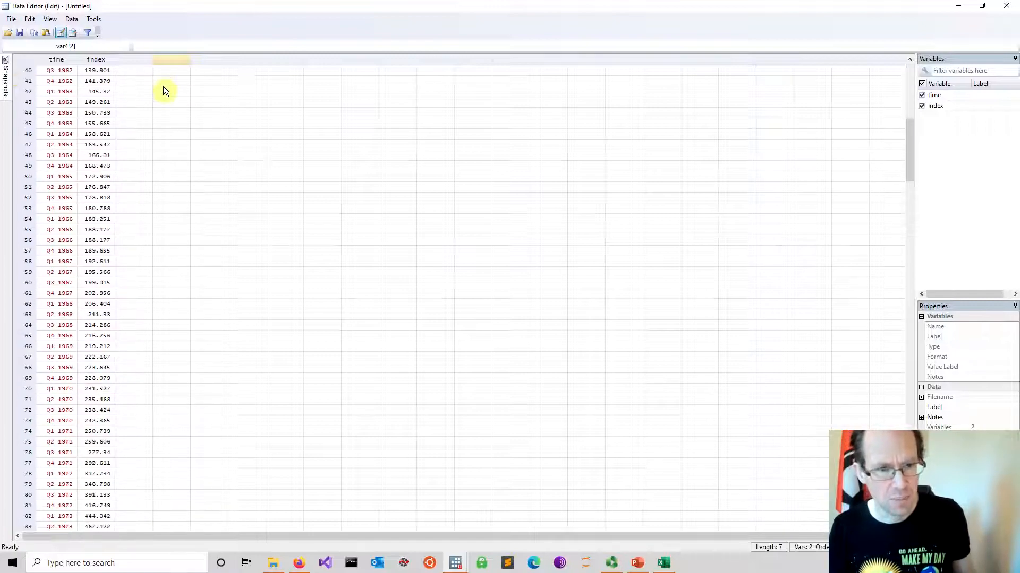
{"action": "scroll", "coordinate": [165, 90], "scroll_direction": "down", "scroll_amount": 7}
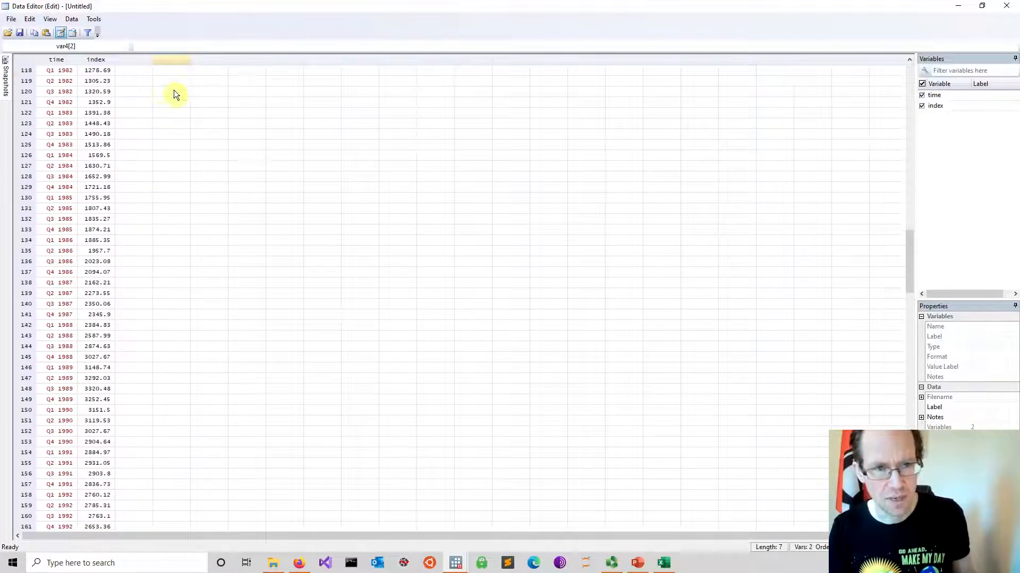
{"action": "left_click", "coordinate": [1007, 6]}
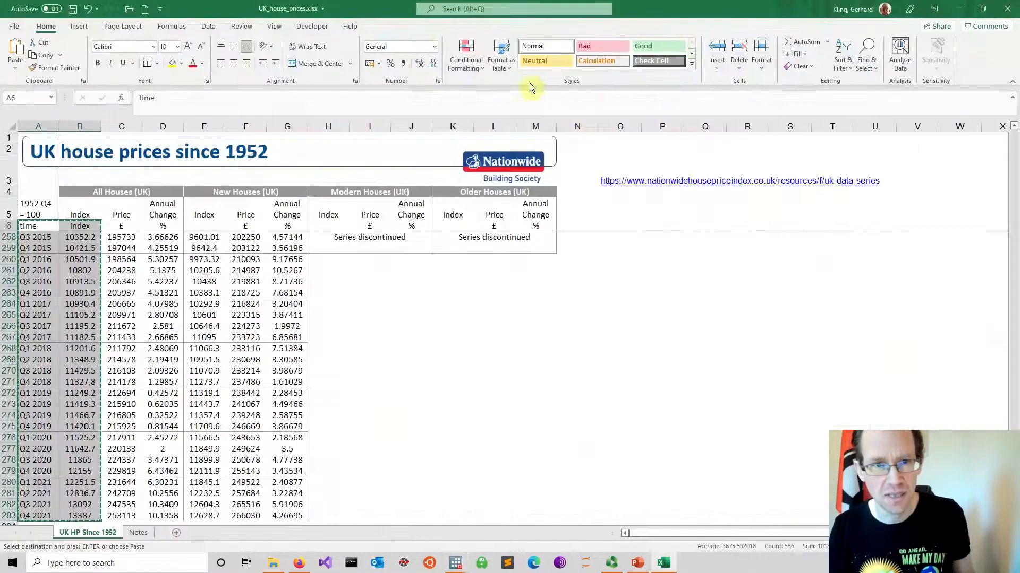
Switch to Stata's results window, browse the dataset with the br command, and close the browser
{"action": "mouse_move", "coordinate": [431, 560]}
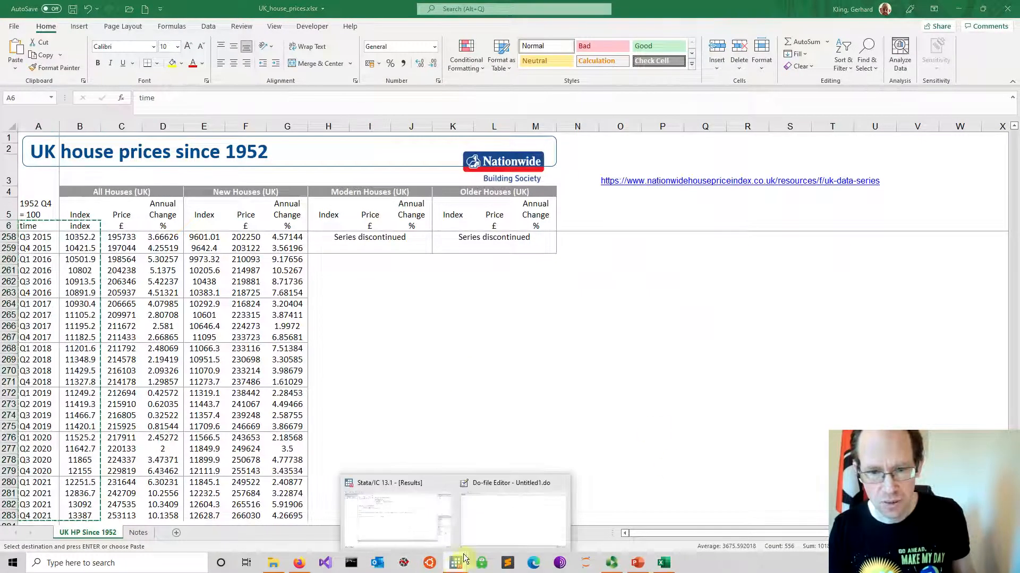
{"action": "left_click", "coordinate": [383, 522]}
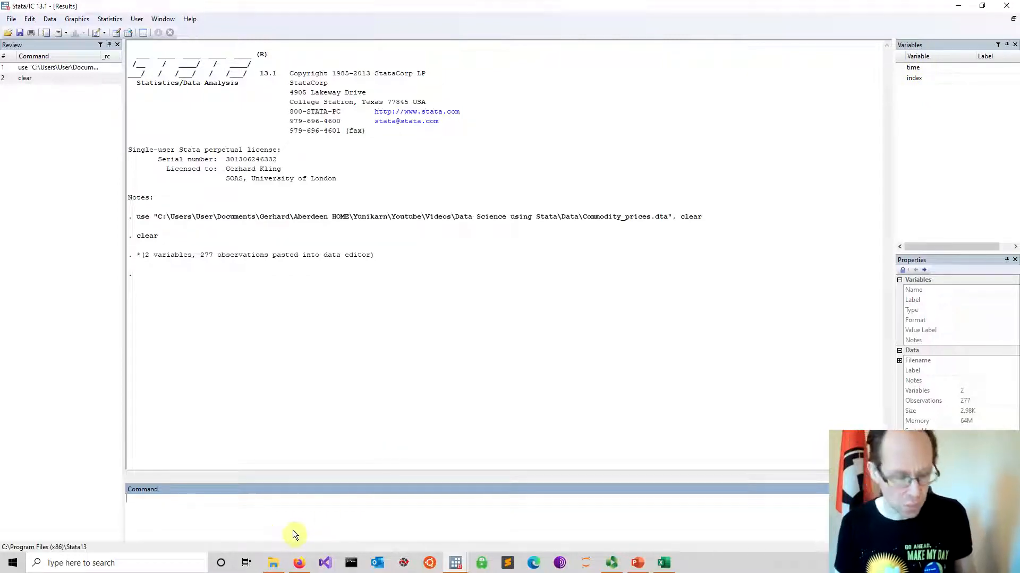
{"action": "key", "text": "Return"}
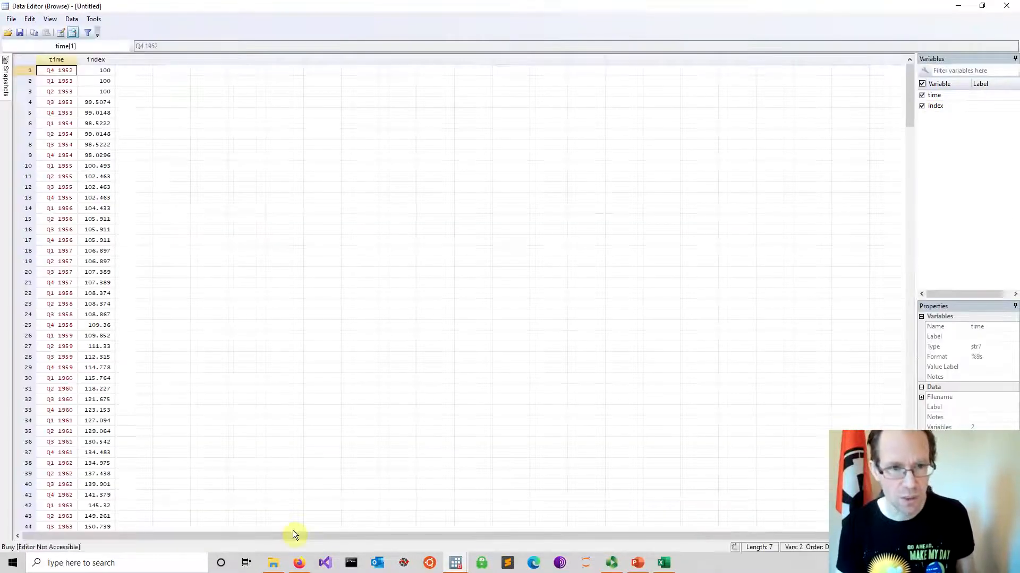
{"action": "scroll", "coordinate": [78, 175], "scroll_direction": "down", "scroll_amount": 7}
{"action": "scroll", "coordinate": [78, 175], "scroll_direction": "down", "scroll_amount": 20}
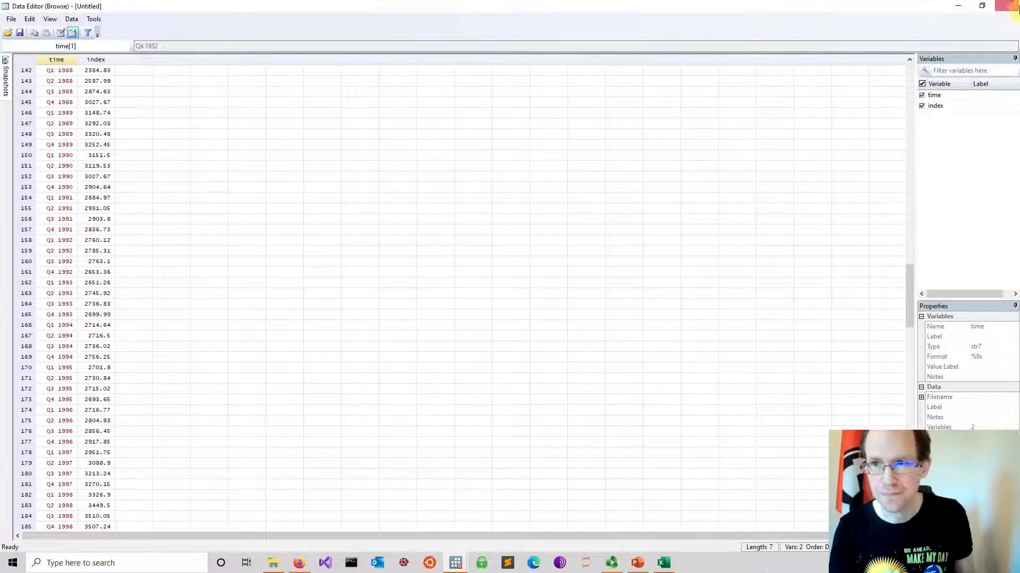
{"action": "left_click", "coordinate": [1007, 5]}
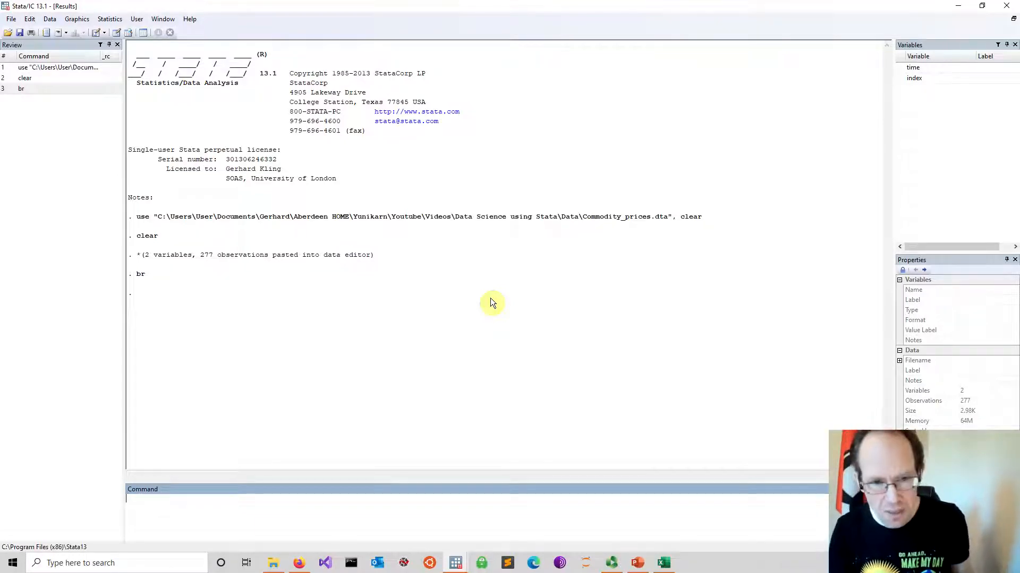
Switch to the UK_house_prices workbook in Excel and copy the time and All Houses index columns, cells A6:B283
{"action": "left_click", "coordinate": [663, 563]}
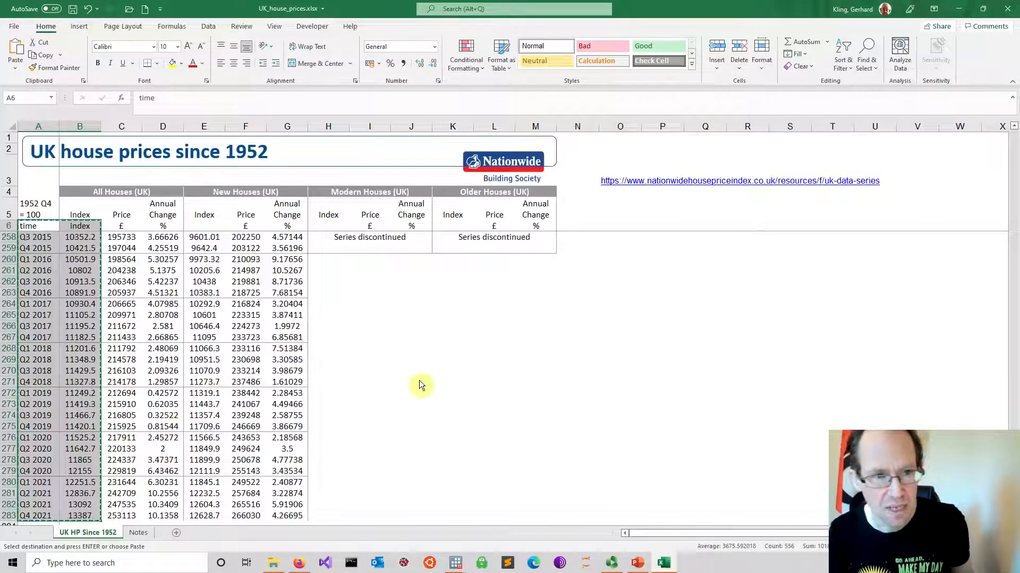
{"action": "left_click_drag", "start_coordinate": [37, 229], "coordinate": [81, 307]}
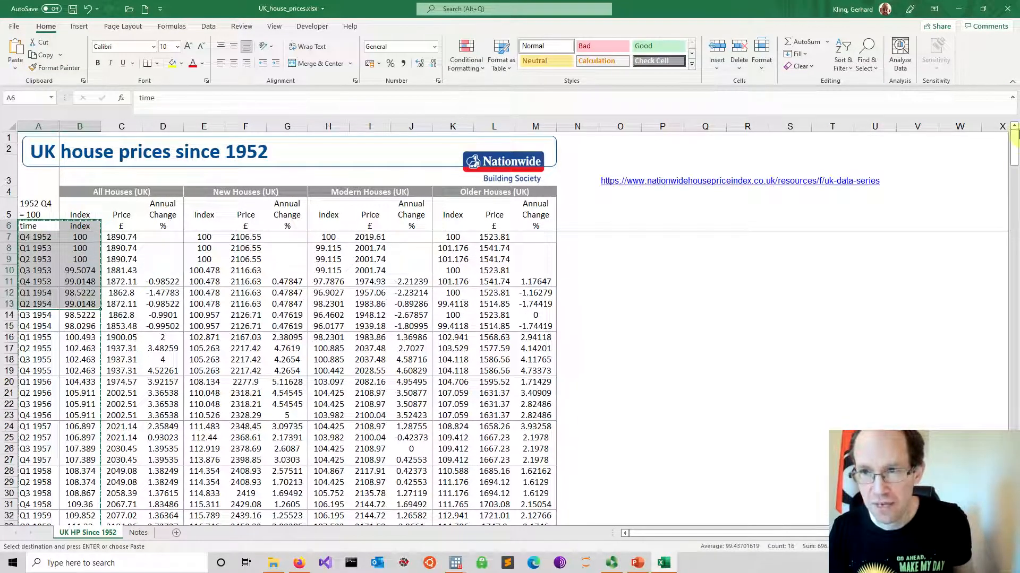
{"action": "left_click", "coordinate": [162, 338]}
{"action": "left_click_drag", "start_coordinate": [32, 226], "coordinate": [84, 249]}
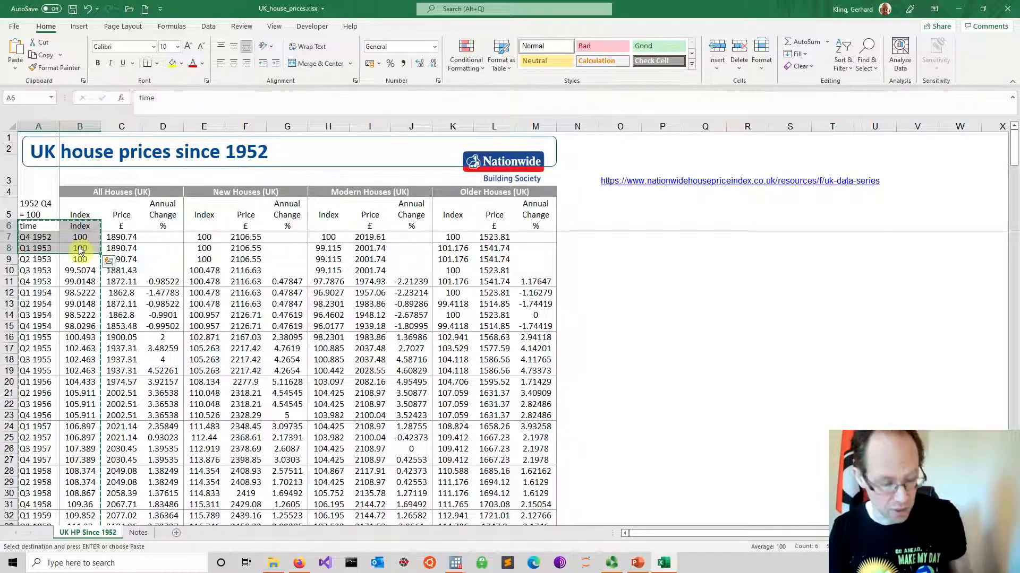
{"action": "key", "text": "ctrl+shift+Down"}
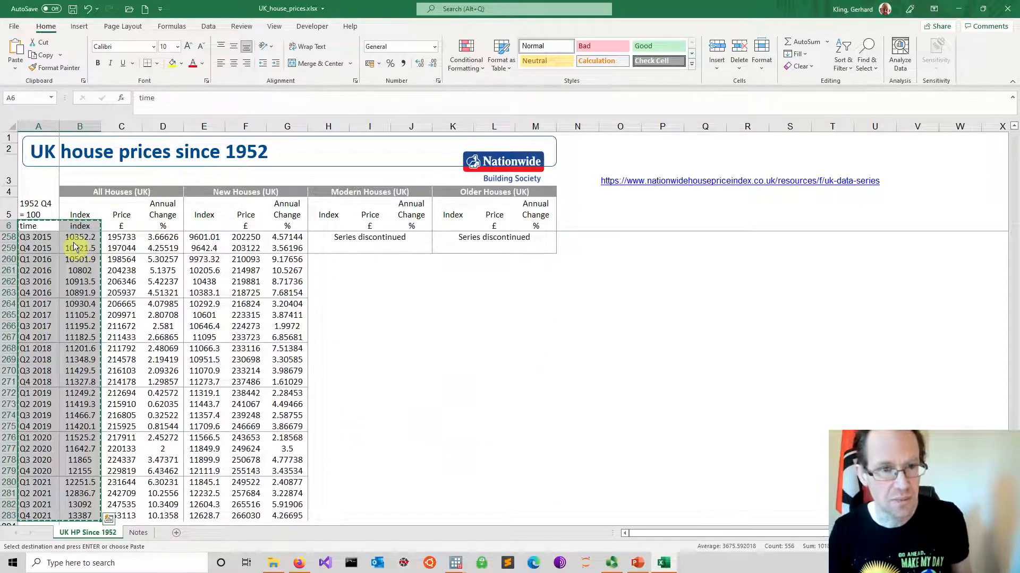
Create a new blank workbook and paste the copied time and index columns starting at cell A1
{"action": "left_click", "coordinate": [144, 9]}
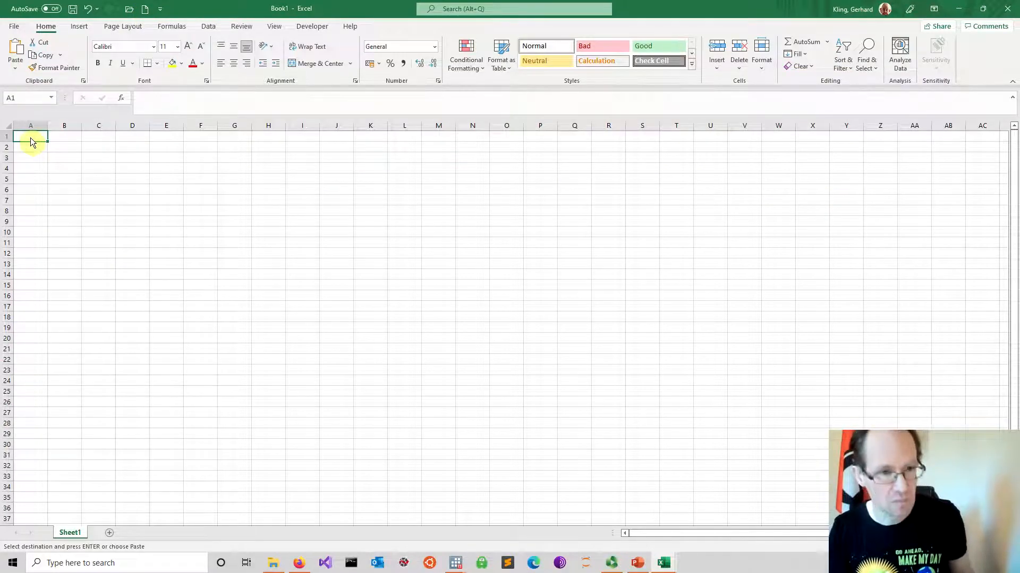
{"action": "key", "text": "ctrl+v"}
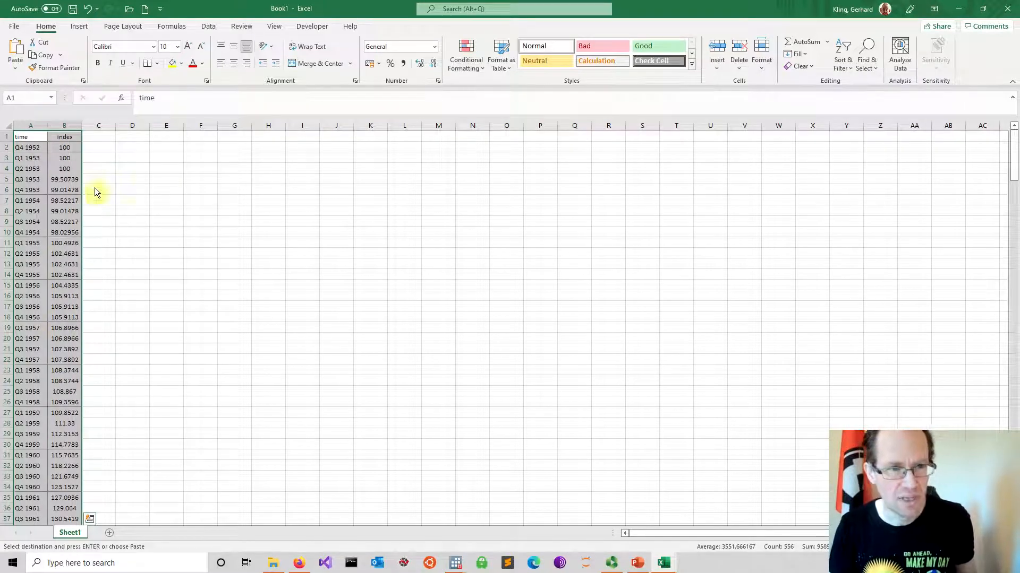
{"action": "left_click", "coordinate": [67, 190]}
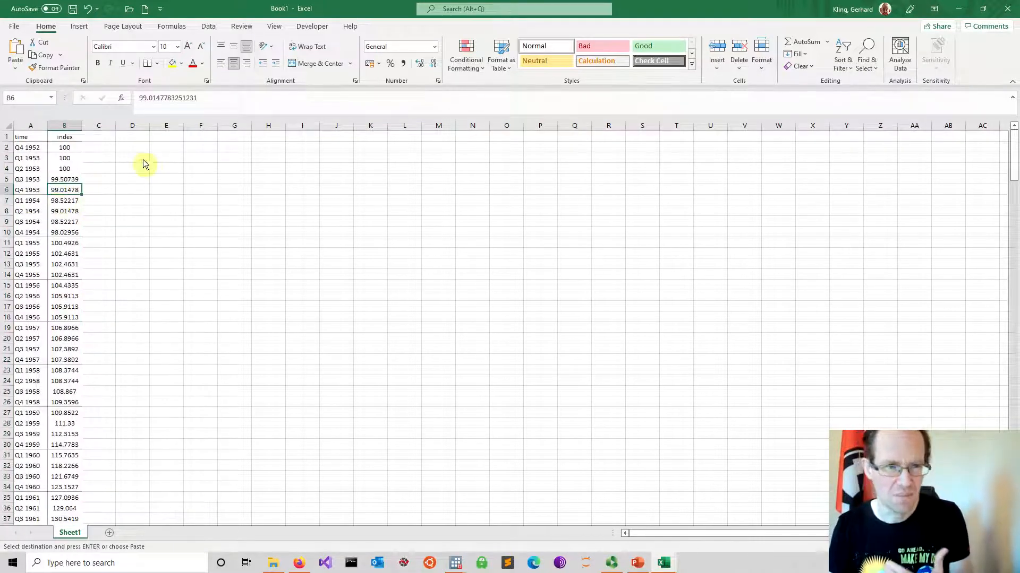
Paste the copied time and index data again as values only, starting at cell E1
{"action": "left_click", "coordinate": [167, 138]}
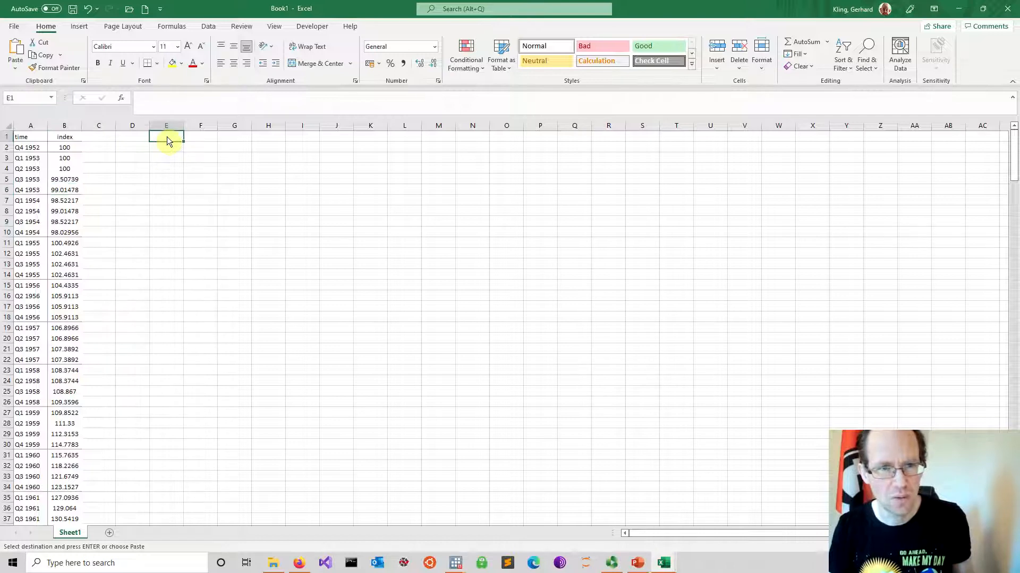
{"action": "right_click", "coordinate": [167, 137]}
{"action": "left_click", "coordinate": [210, 193]}
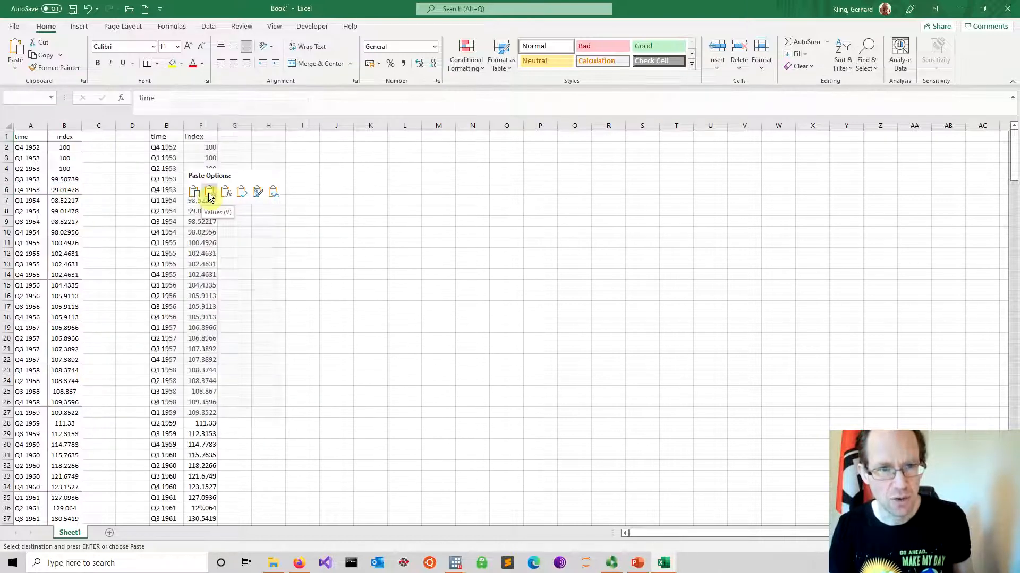
{"action": "left_click", "coordinate": [209, 194]}
{"action": "left_click", "coordinate": [257, 192]}
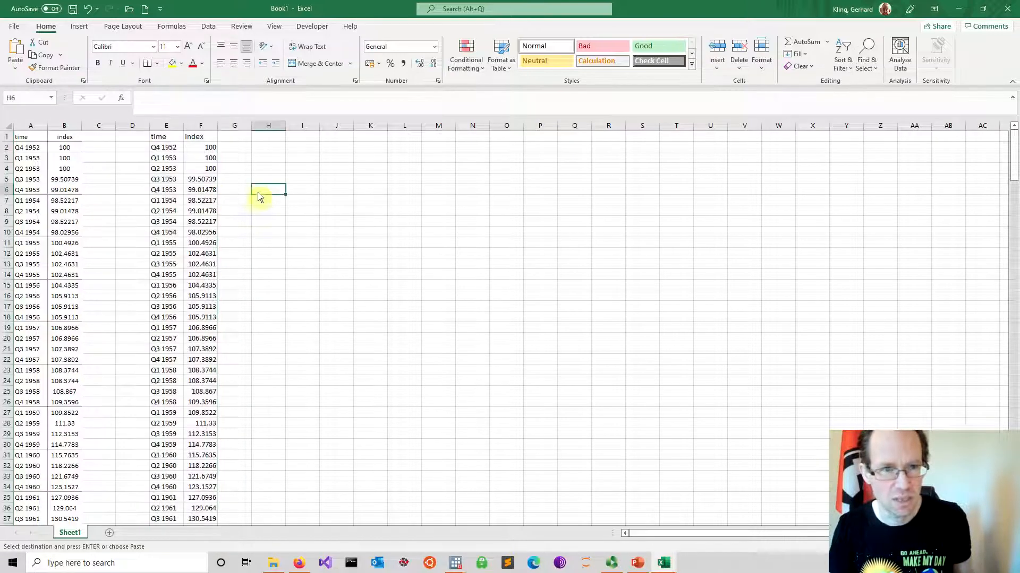
Delete columns A to D so the values-only data starts in column A, and check the remaining rows
{"action": "left_click_drag", "start_coordinate": [30, 125], "coordinate": [132, 125]}
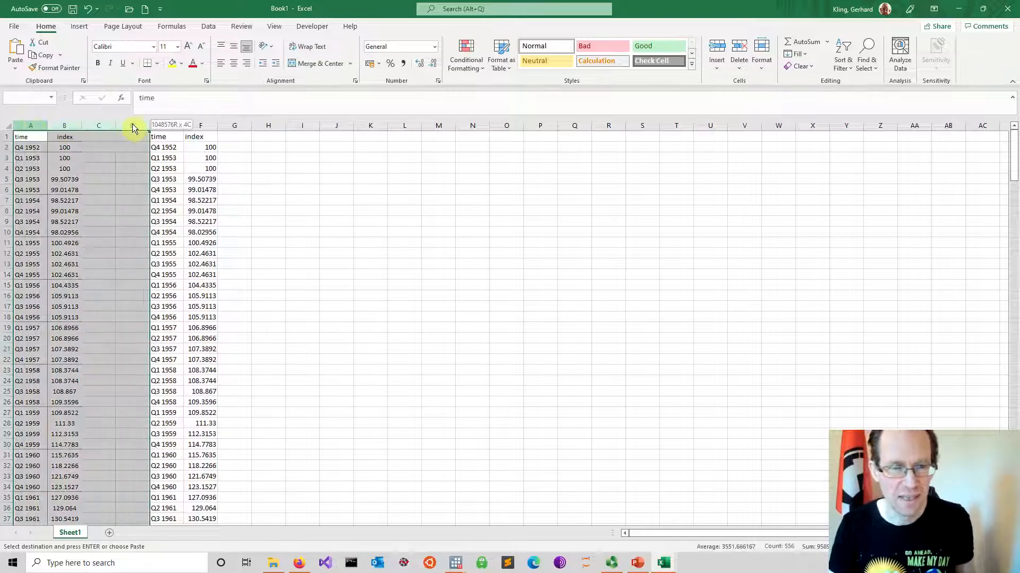
{"action": "right_click", "coordinate": [133, 127]}
{"action": "left_click", "coordinate": [177, 227]}
{"action": "left_click", "coordinate": [184, 224]}
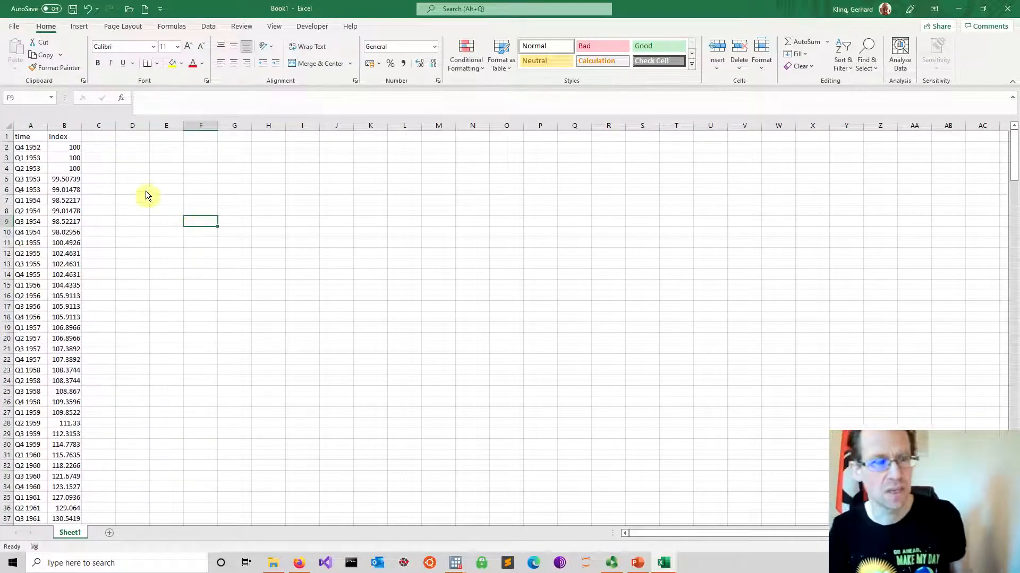
{"action": "scroll", "coordinate": [141, 190], "scroll_direction": "down", "scroll_amount": 20}
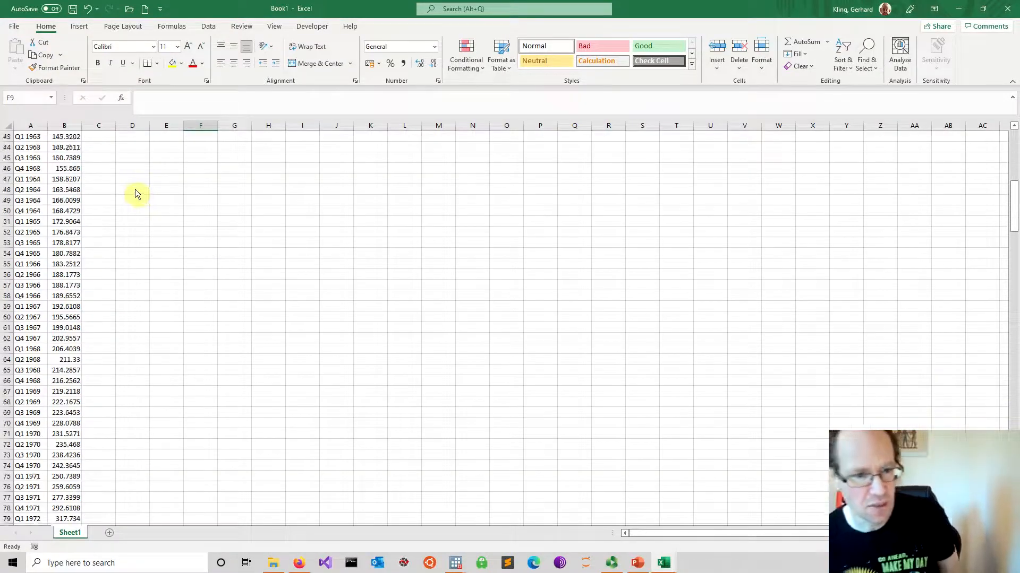
{"action": "left_click_drag", "start_coordinate": [1013, 233], "coordinate": [1013, 135]}
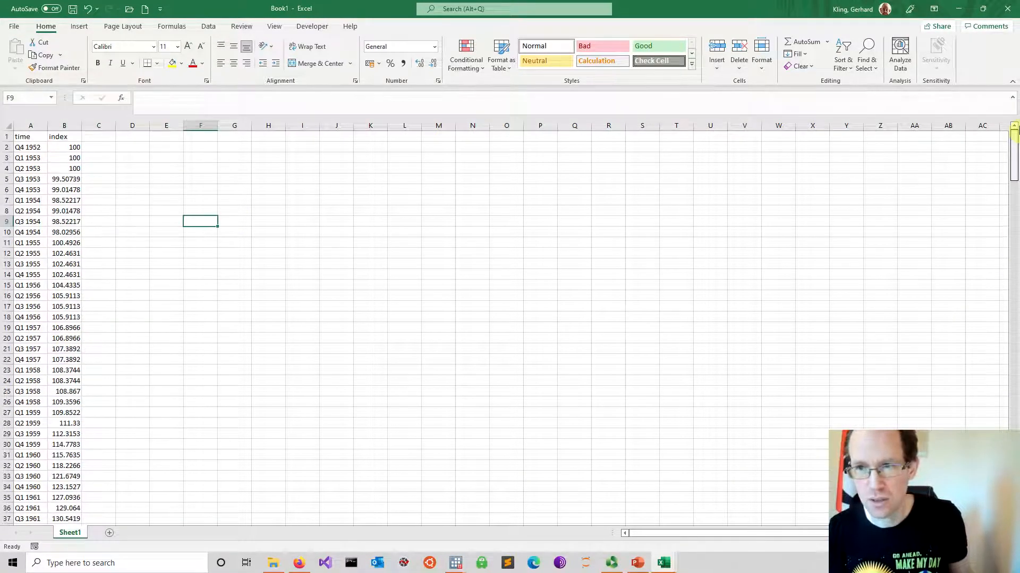
Start saving the workbook as a new file in the folder Yunikarn > Youtube > Videos > Data Science using Stata > Data > Lecture 1
{"action": "left_click", "coordinate": [13, 26]}
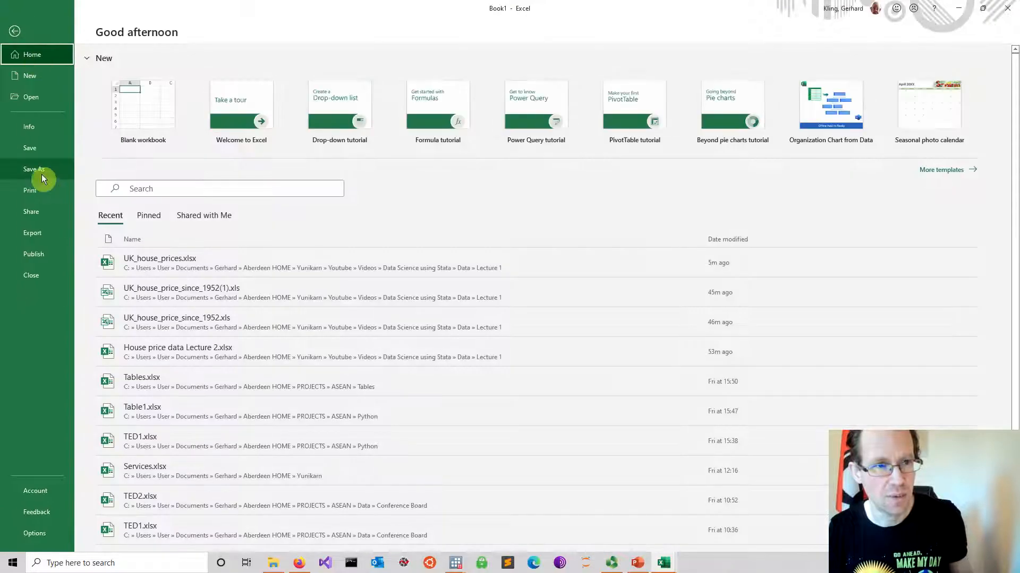
{"action": "left_click", "coordinate": [40, 171]}
{"action": "left_click", "coordinate": [137, 246]}
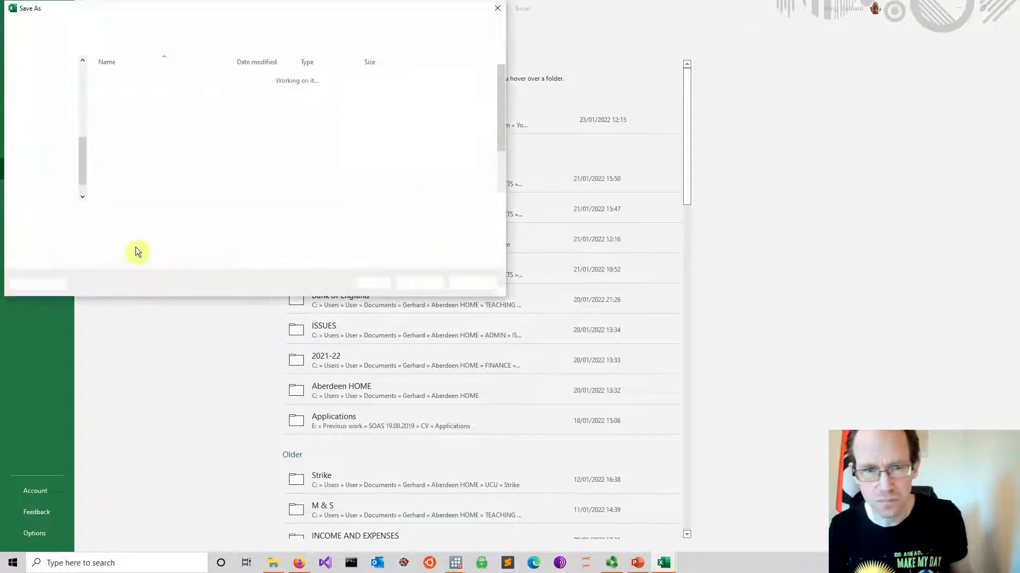
{"action": "scroll", "coordinate": [150, 188], "scroll_direction": "down", "scroll_amount": 2}
{"action": "double_click", "coordinate": [144, 198]}
{"action": "left_click", "coordinate": [129, 80]}
{"action": "double_click", "coordinate": [129, 78]}
{"action": "double_click", "coordinate": [125, 79]}
{"action": "scroll", "coordinate": [148, 123], "scroll_direction": "down", "scroll_amount": 5}
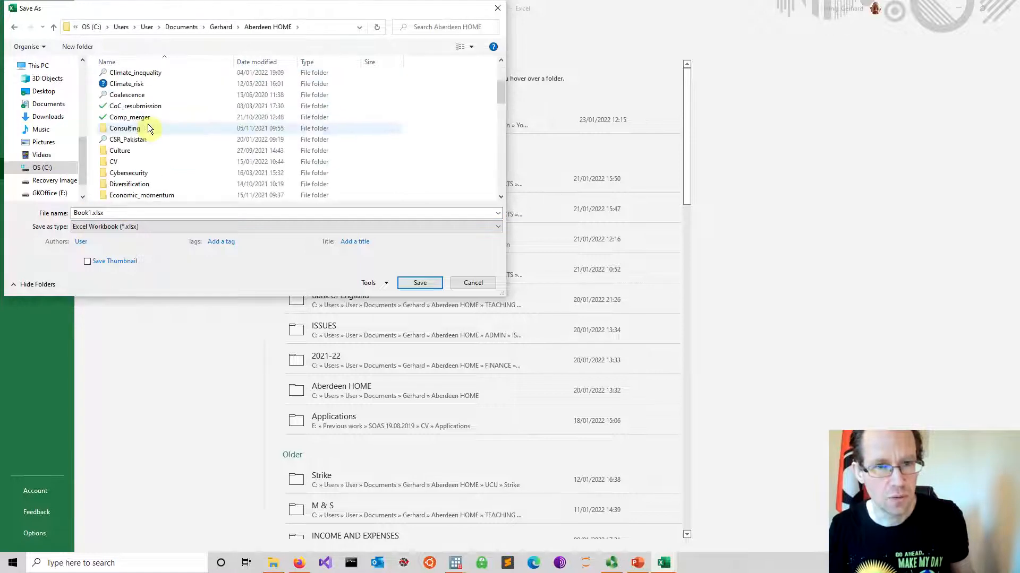
{"action": "scroll", "coordinate": [136, 149], "scroll_direction": "down", "scroll_amount": 3}
{"action": "double_click", "coordinate": [123, 195]}
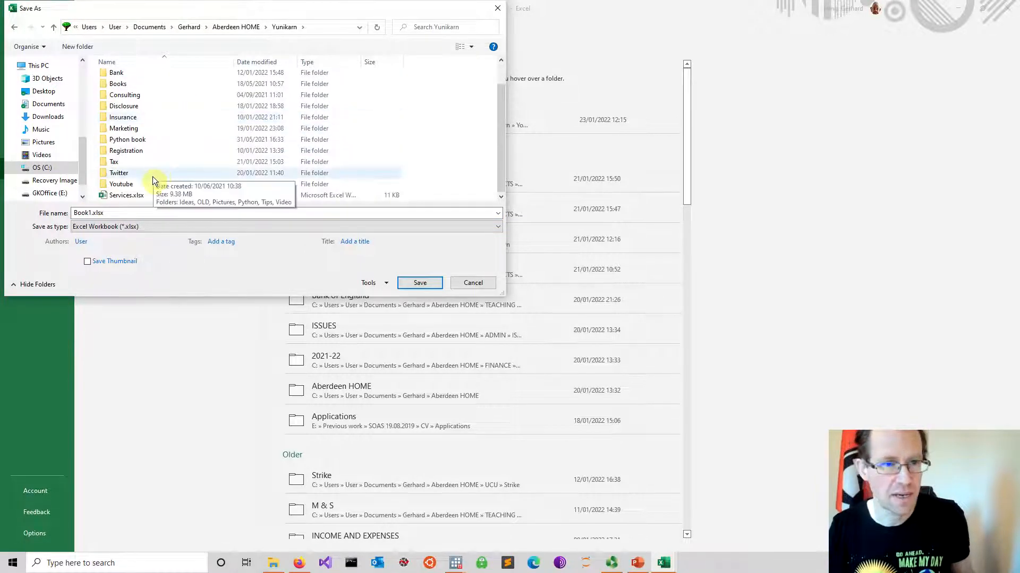
{"action": "double_click", "coordinate": [148, 183]}
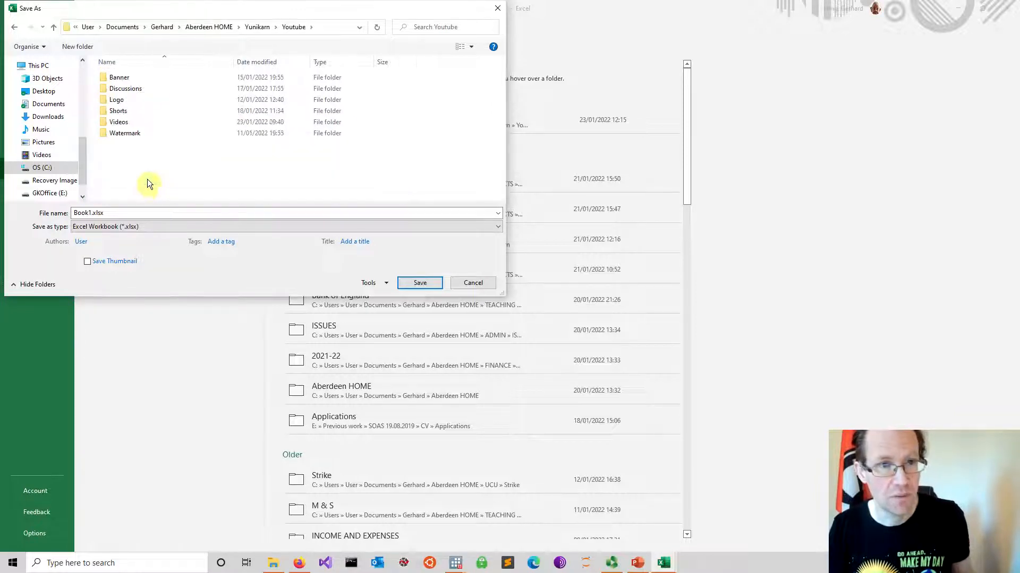
{"action": "double_click", "coordinate": [145, 122]}
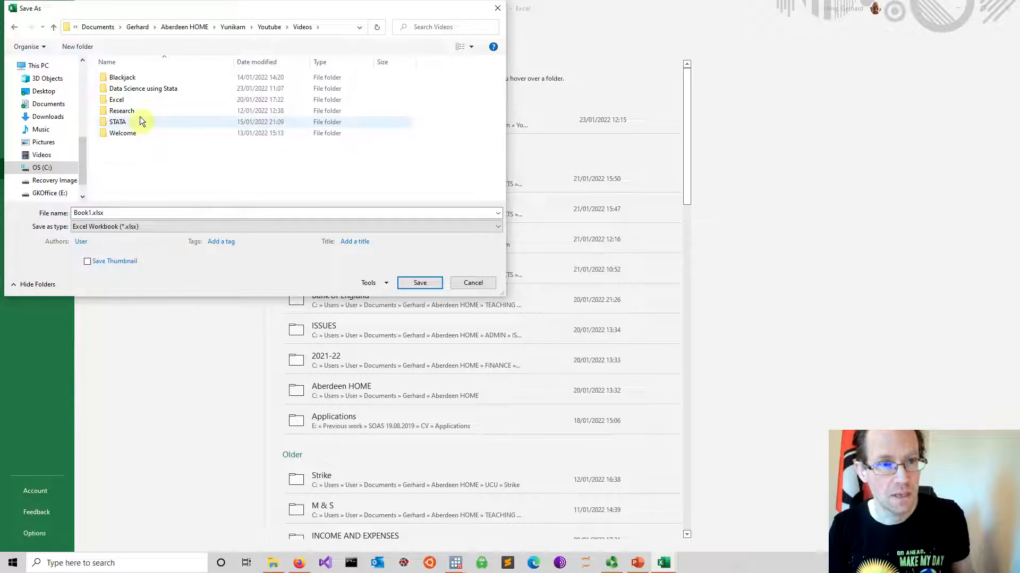
{"action": "double_click", "coordinate": [148, 90]}
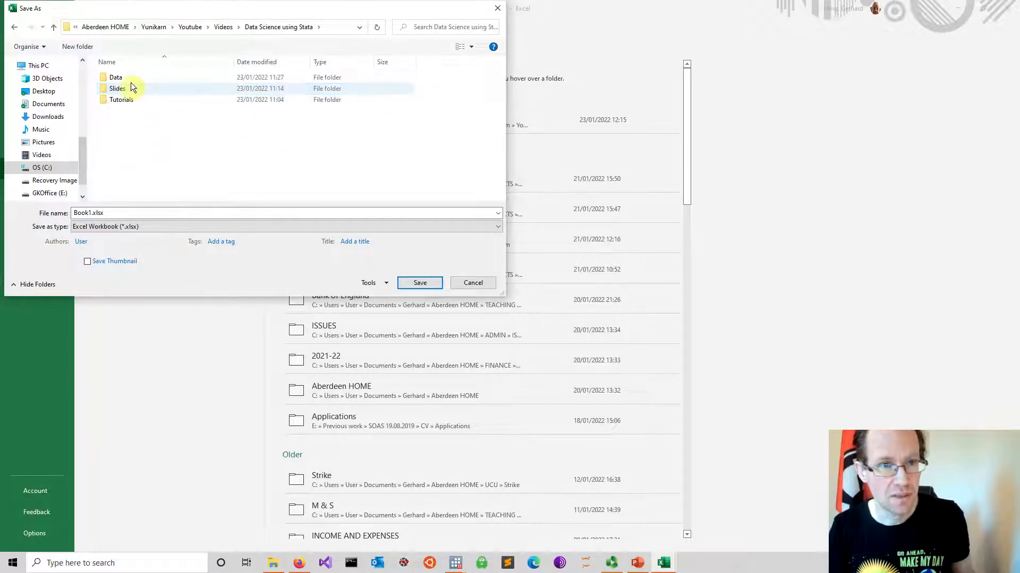
{"action": "double_click", "coordinate": [130, 77]}
{"action": "double_click", "coordinate": [131, 78]}
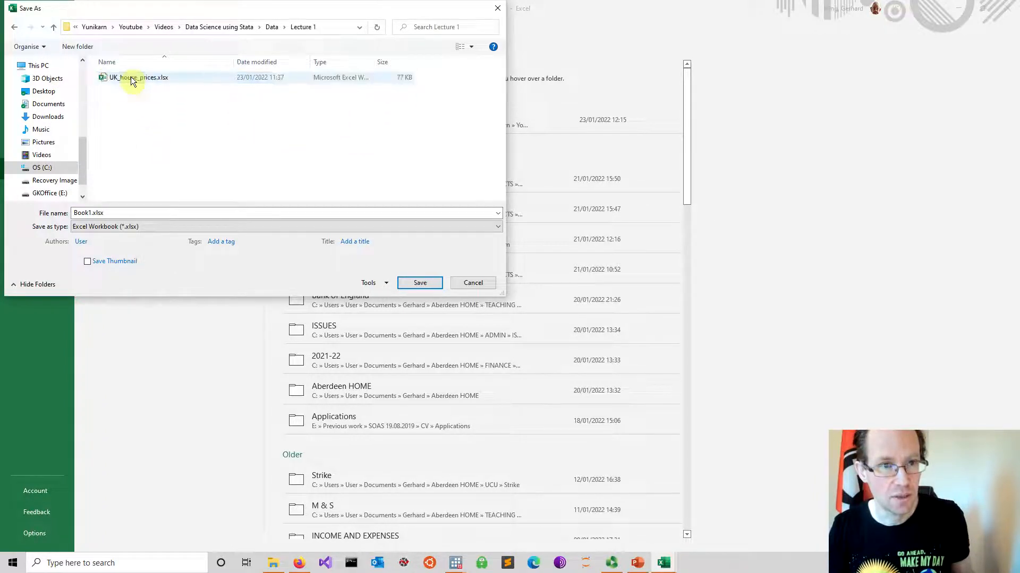
Save the workbook as Data_import.csv in CSV (Comma delimited) format, and close it
{"action": "double_click", "coordinate": [116, 211]}
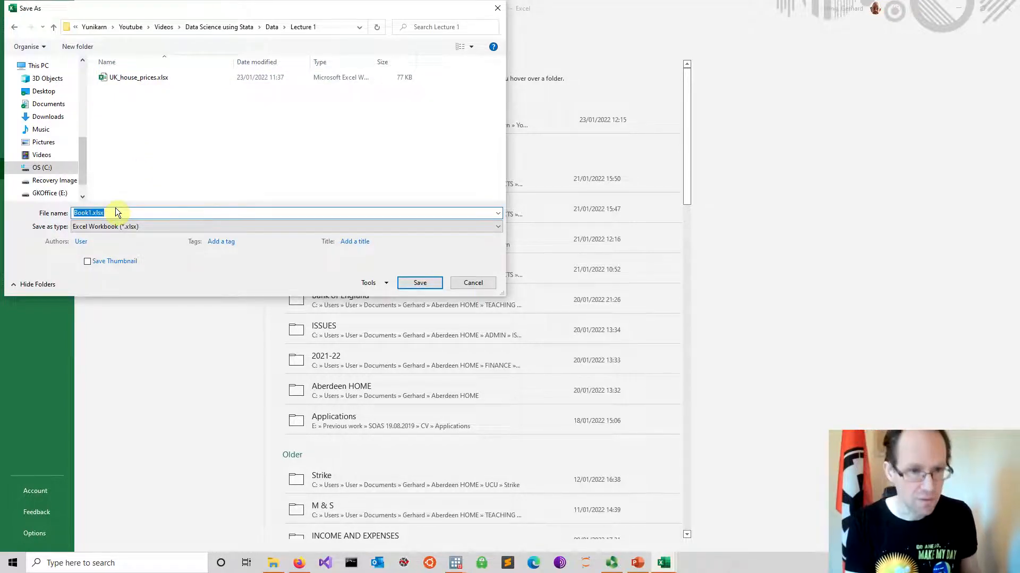
{"action": "type", "text": "Data_import.csv"}
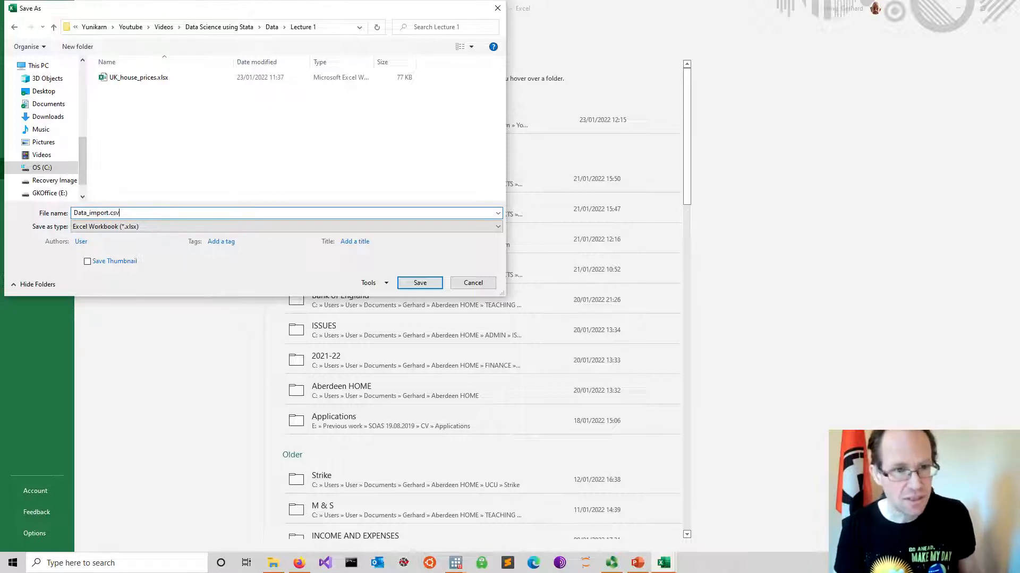
{"action": "left_click", "coordinate": [147, 227]}
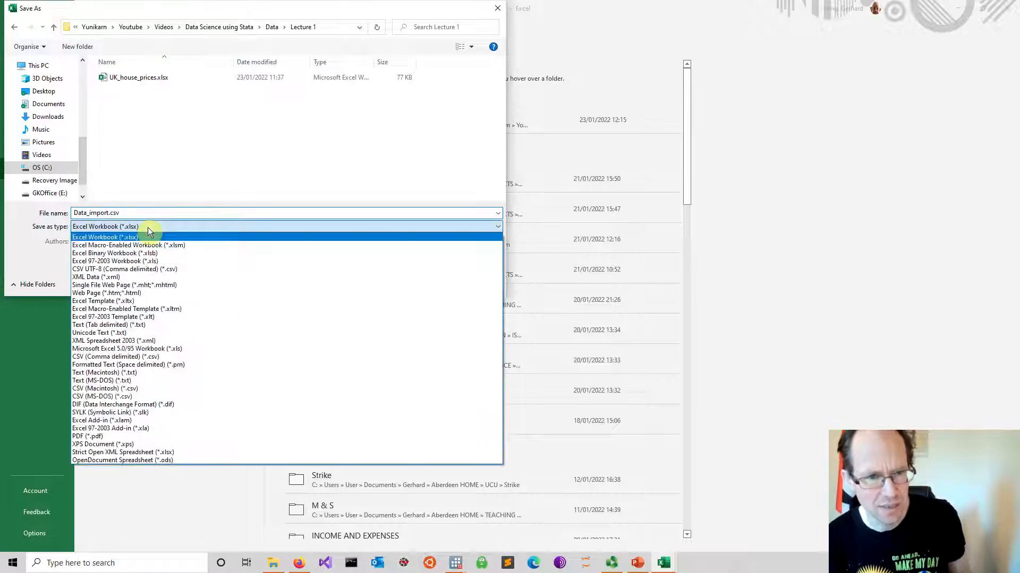
{"action": "left_click", "coordinate": [105, 358]}
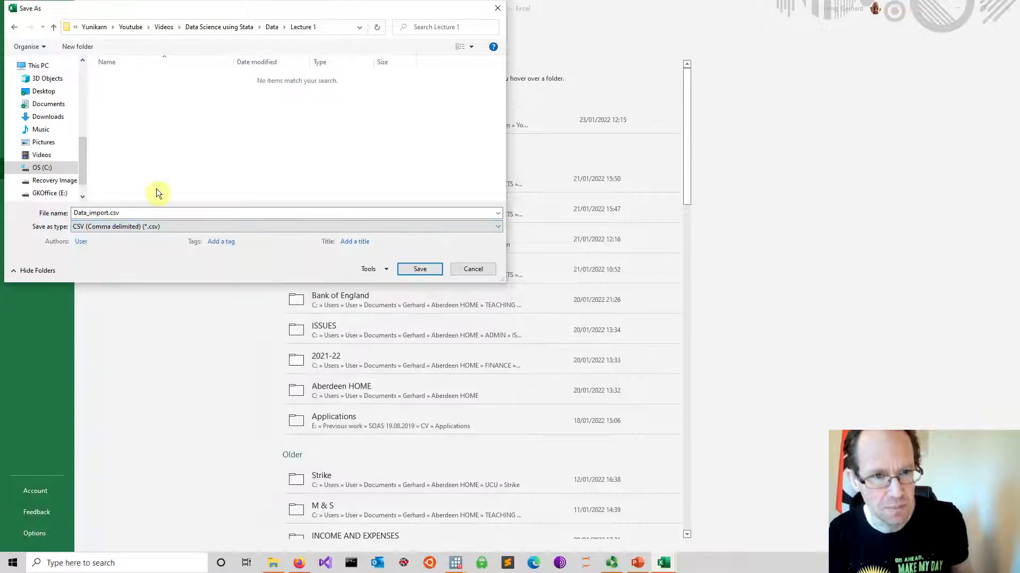
{"action": "left_click", "coordinate": [417, 269]}
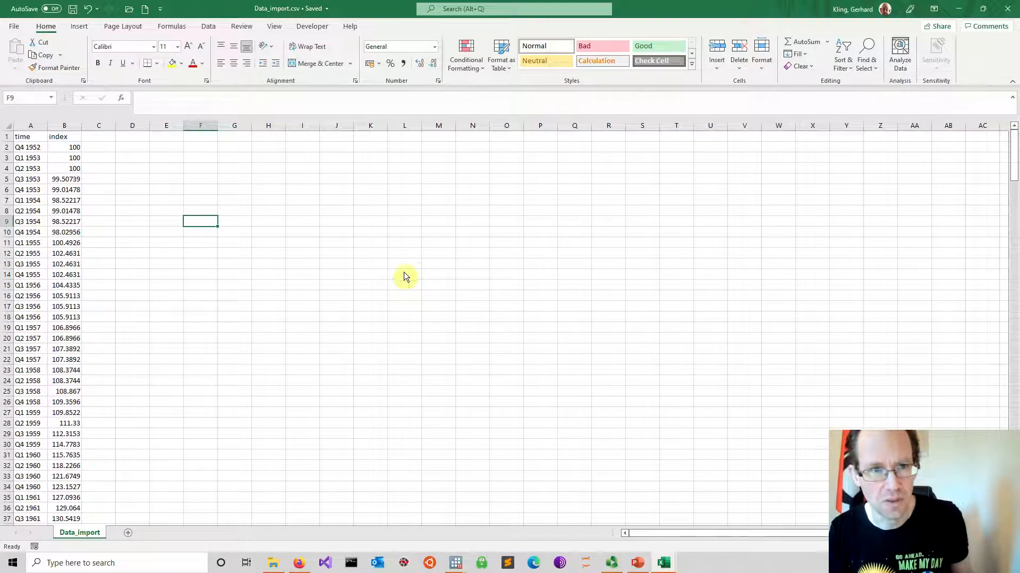
{"action": "left_click", "coordinate": [1009, 7]}
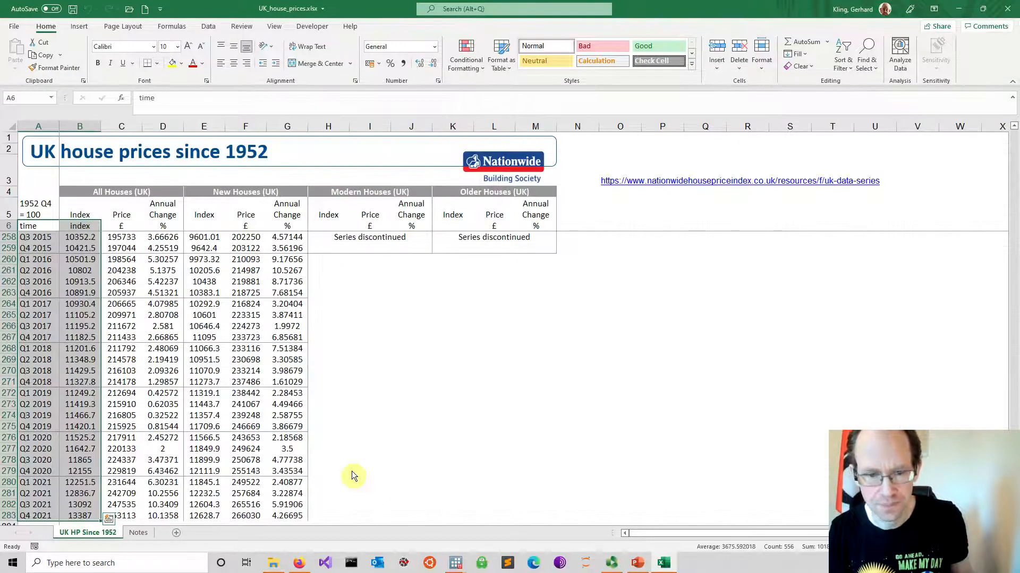
Switch to Stata's results window and remove the dataset from memory with the clear command
{"action": "mouse_move", "coordinate": [454, 563]}
{"action": "left_click", "coordinate": [397, 515]}
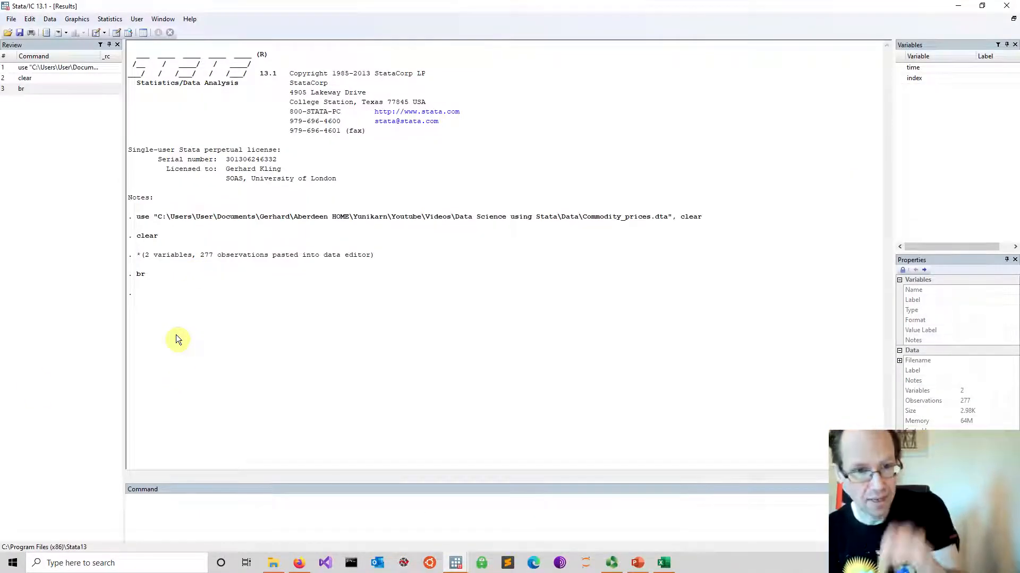
{"action": "left_click", "coordinate": [157, 501]}
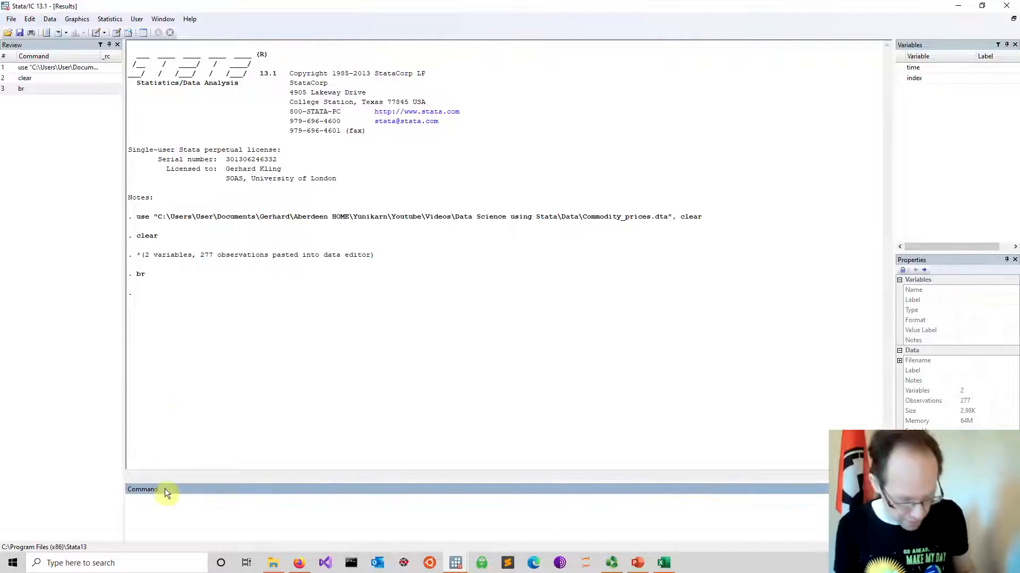
{"action": "type", "text": "clear"}
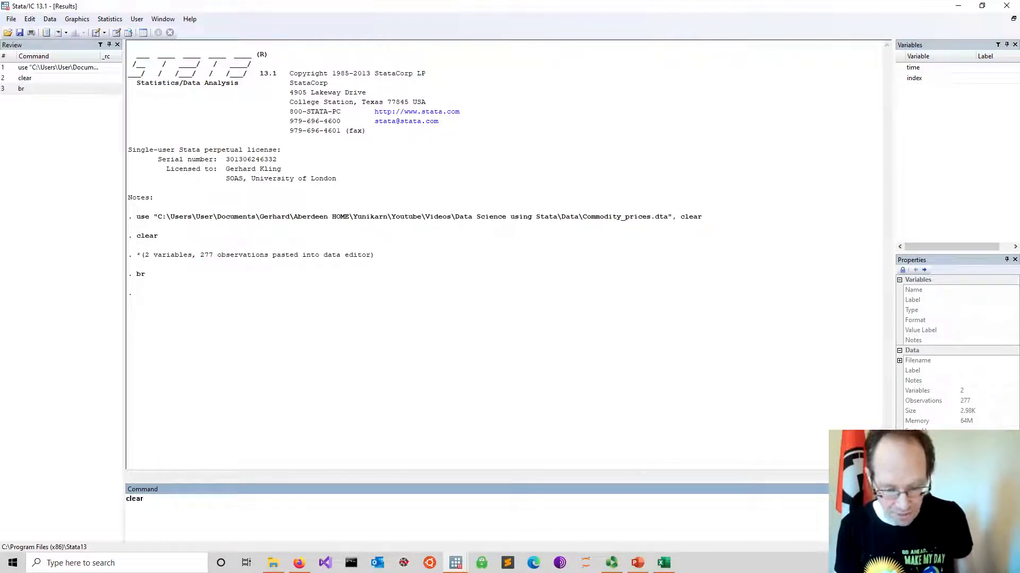
{"action": "key", "text": "Return"}
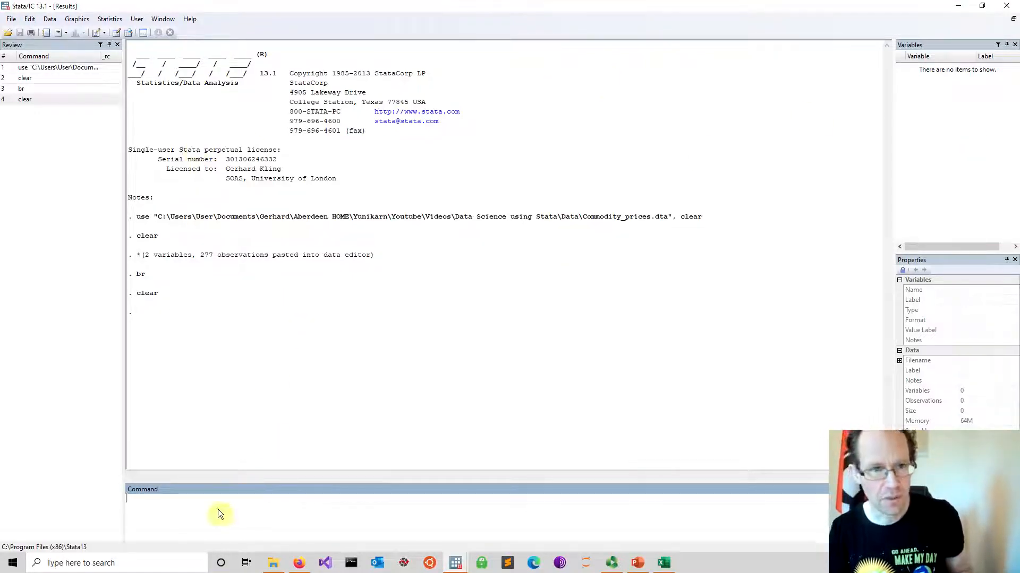
Switch to the empty do-file editor and enter the comment *Data input on the first line, followed by blank lines
{"action": "mouse_move", "coordinate": [456, 563]}
{"action": "left_click", "coordinate": [491, 519]}
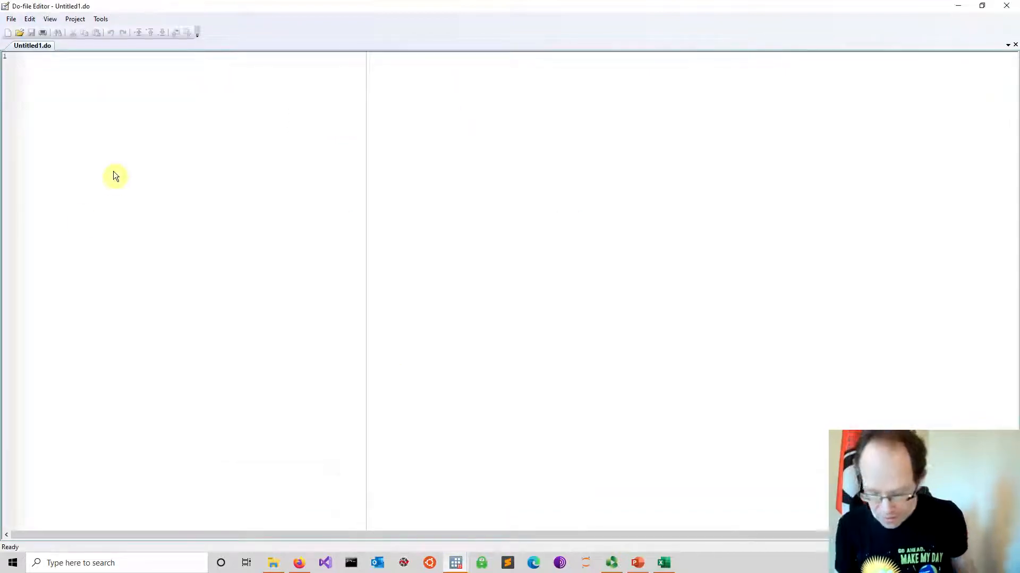
{"action": "type", "text": "*"}
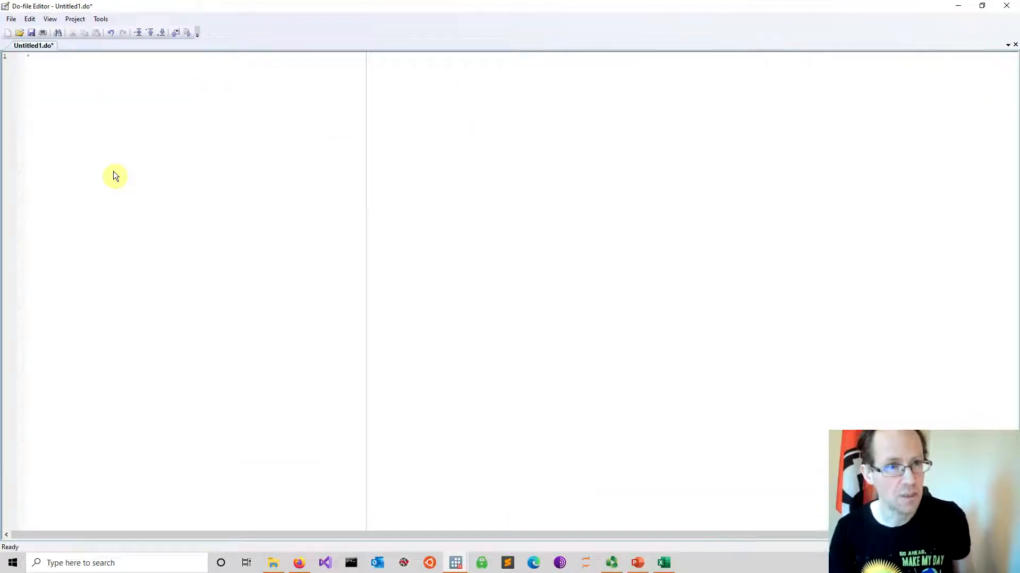
{"action": "left_click", "coordinate": [56, 20]}
{"action": "mouse_move", "coordinate": [69, 45]}
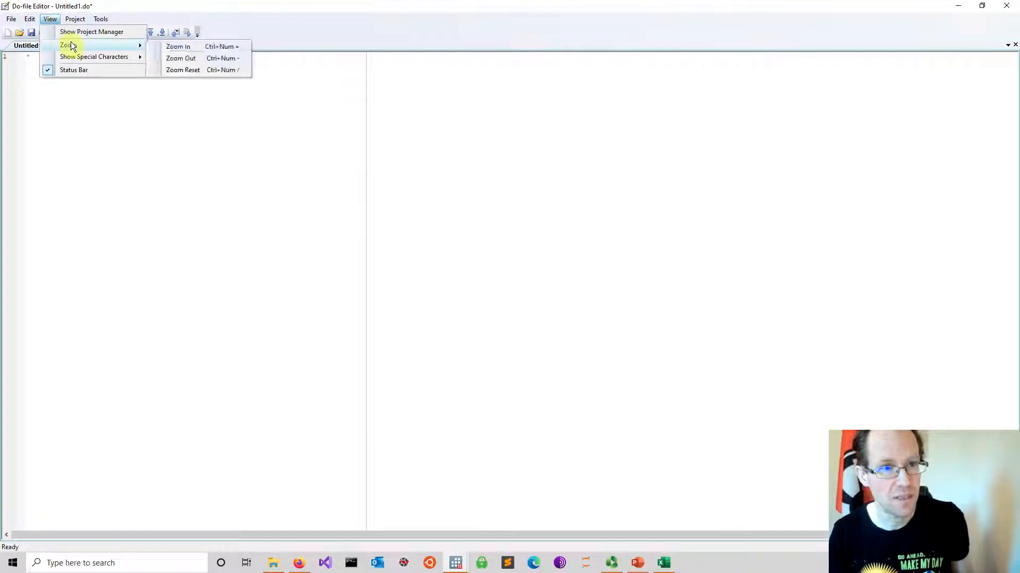
{"action": "left_click", "coordinate": [194, 49]}
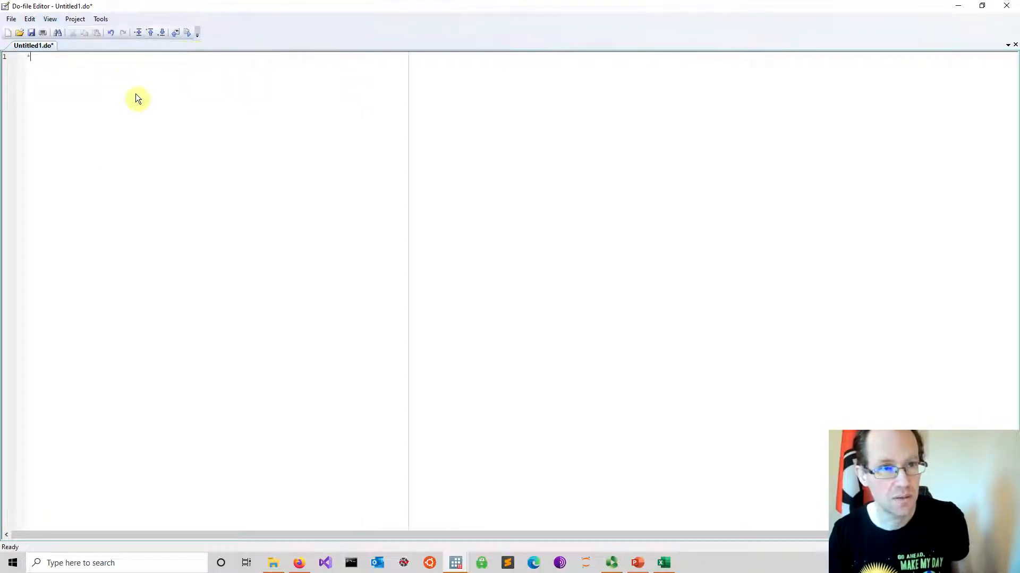
{"action": "scroll", "coordinate": [105, 112], "scroll_direction": "up", "scroll_amount": 5}
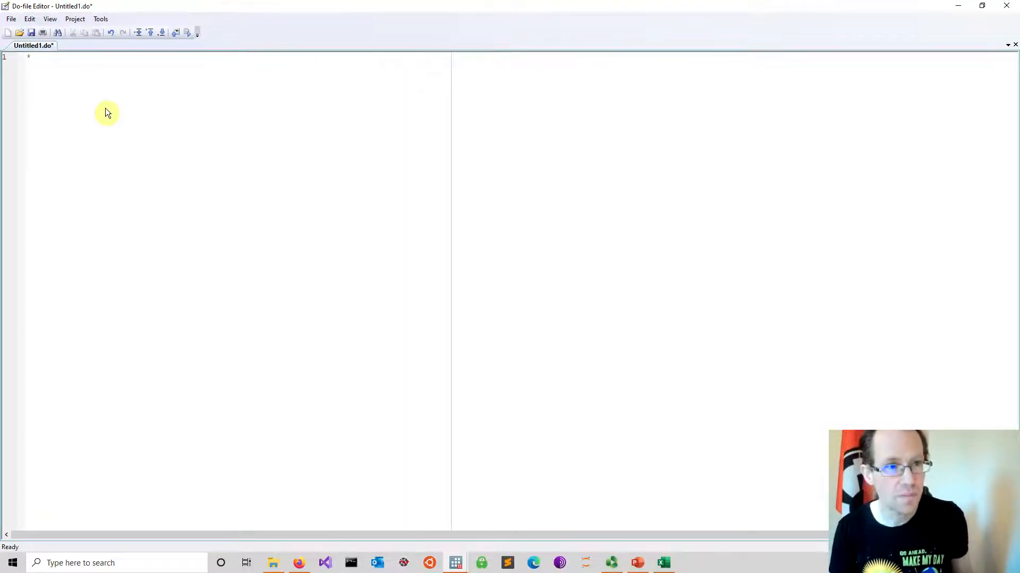
{"action": "scroll", "coordinate": [105, 112], "scroll_direction": "up", "scroll_amount": 2}
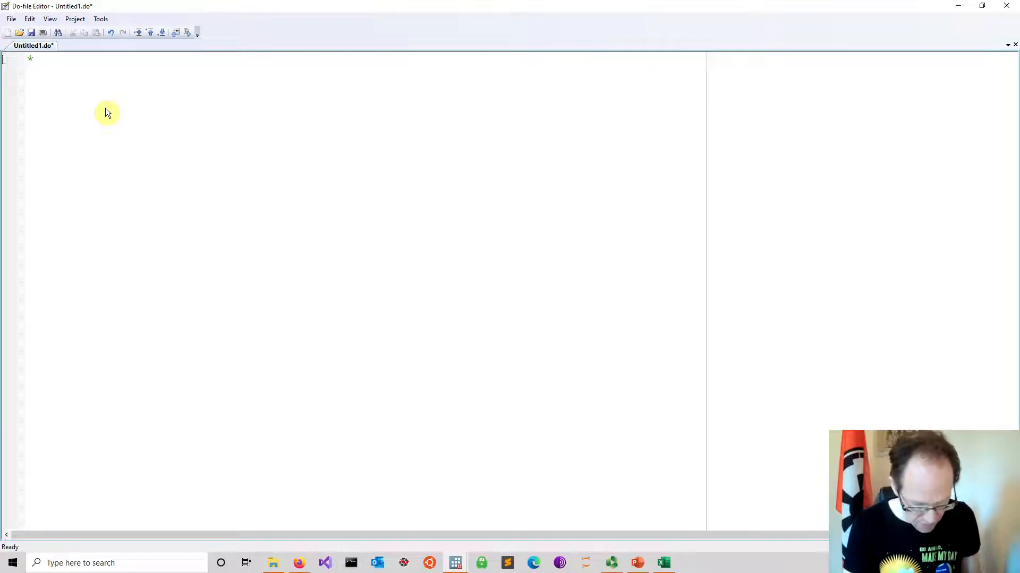
{"action": "type", "text": "Data input"}
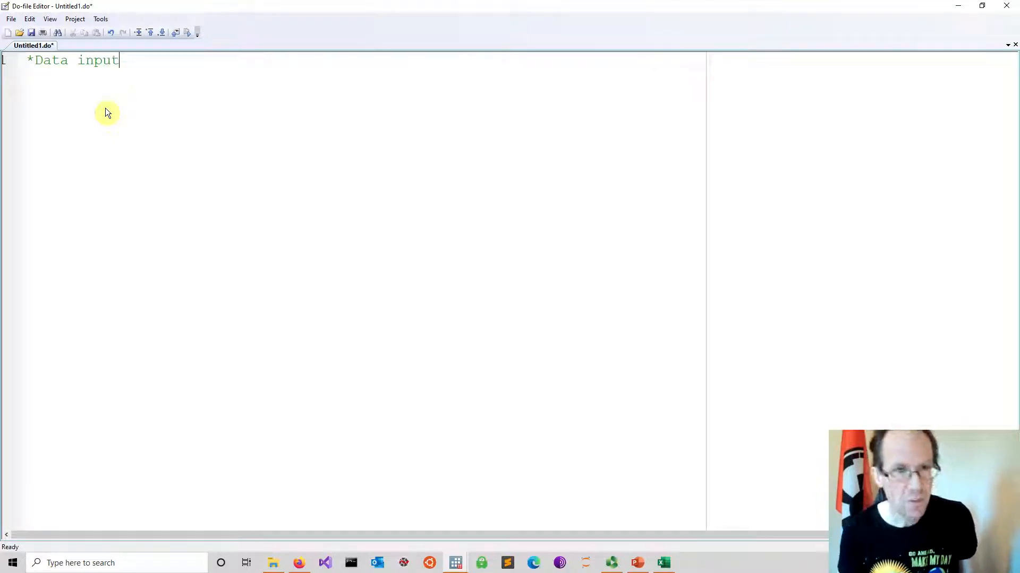
{"action": "key", "text": "Return"}
{"action": "key", "text": "Return"}
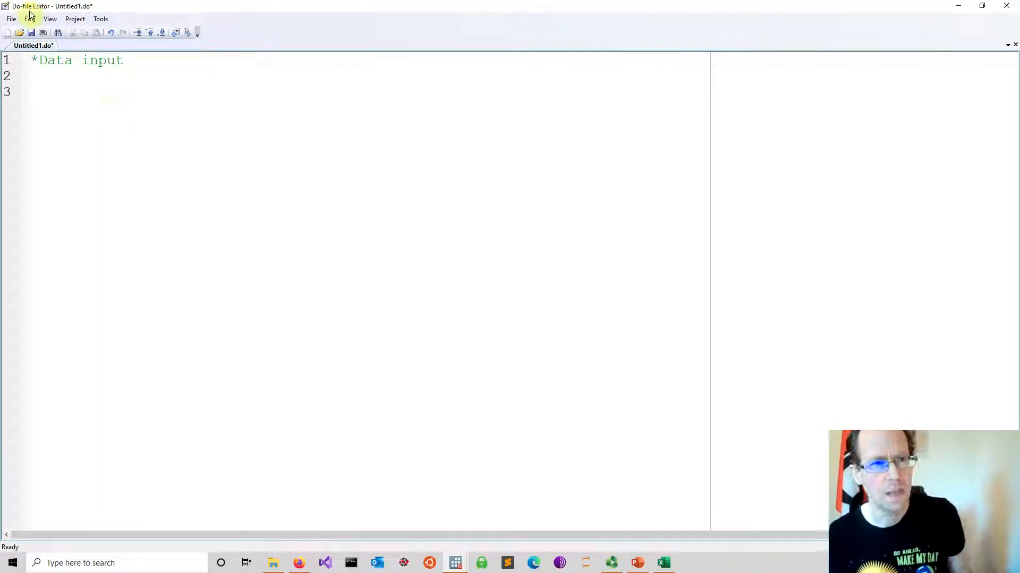
Save the do-file as Data_import.do in the Lecture 1 folder
{"action": "left_click", "coordinate": [11, 18]}
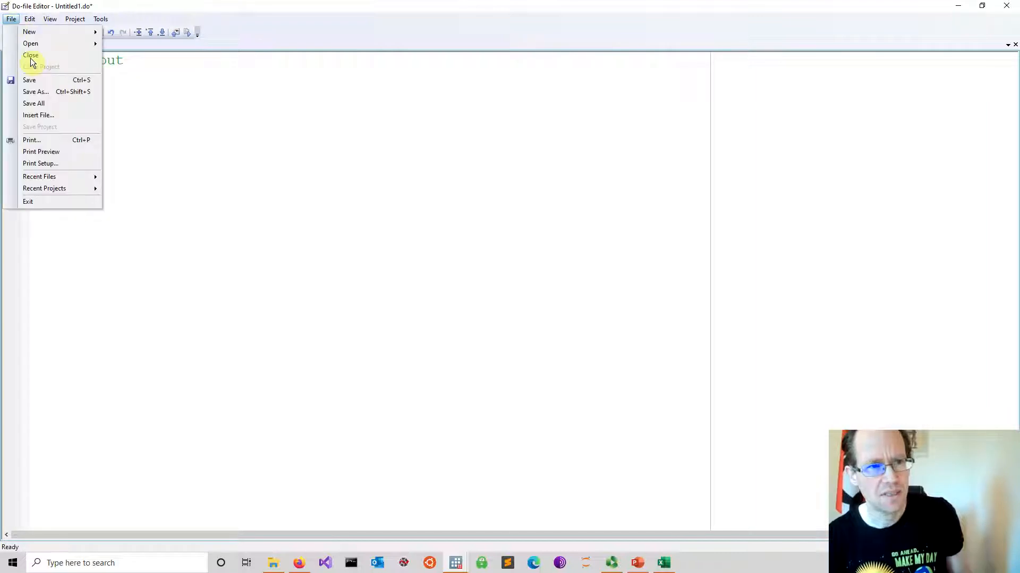
{"action": "left_click", "coordinate": [35, 92]}
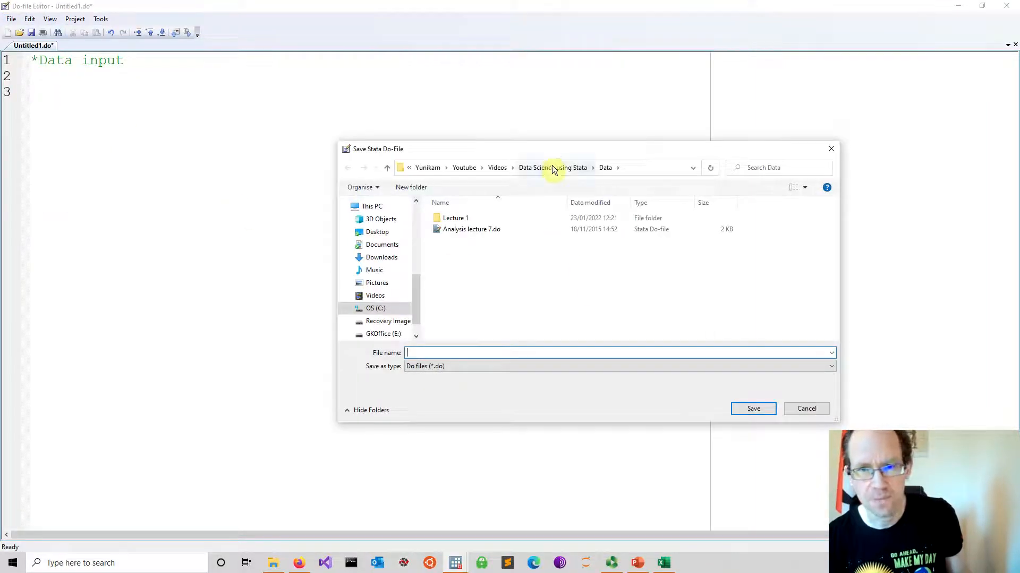
{"action": "double_click", "coordinate": [500, 216]}
{"action": "left_click", "coordinate": [447, 356]}
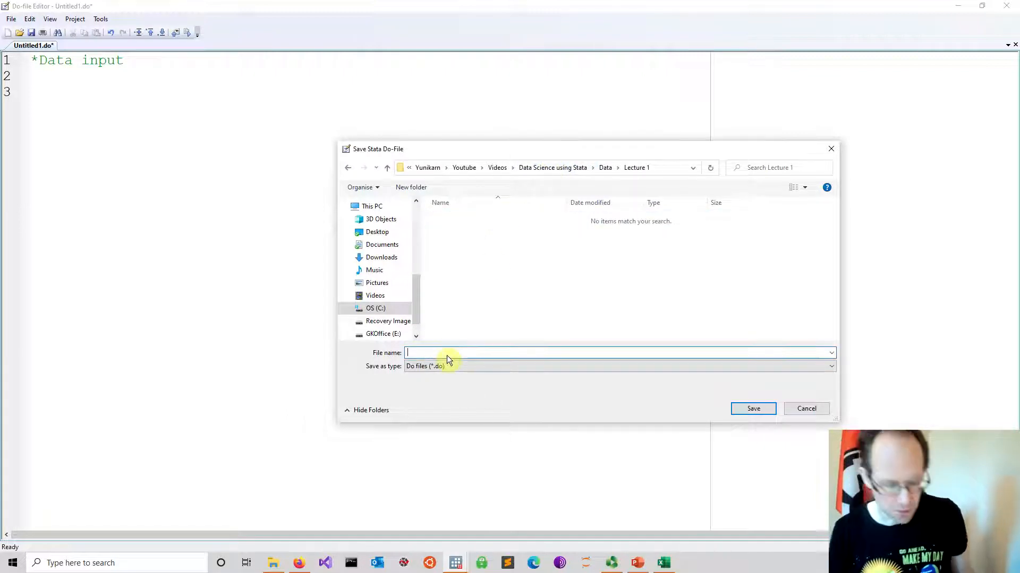
{"action": "type", "text": "D"}
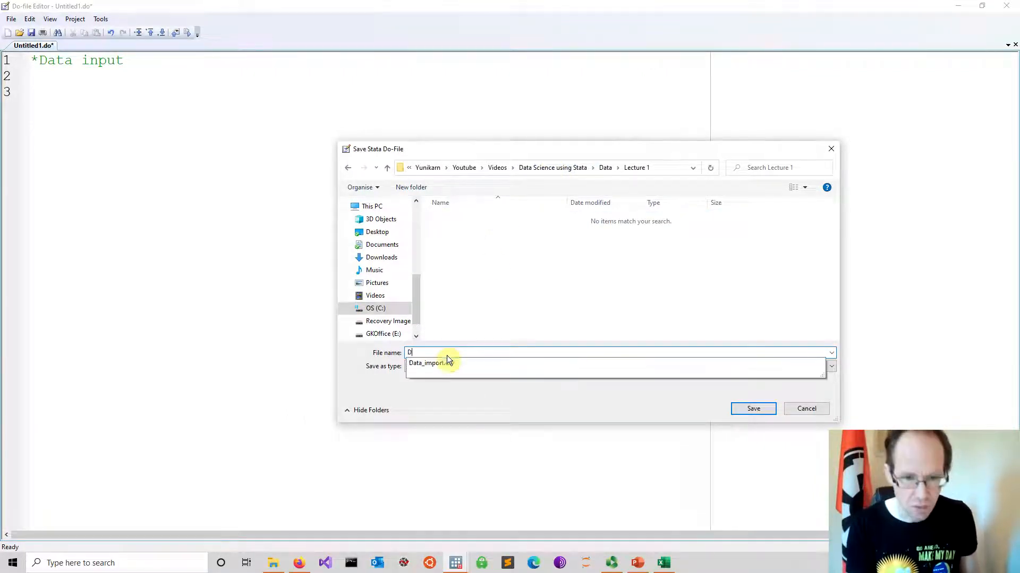
{"action": "type", "text": "ata_"}
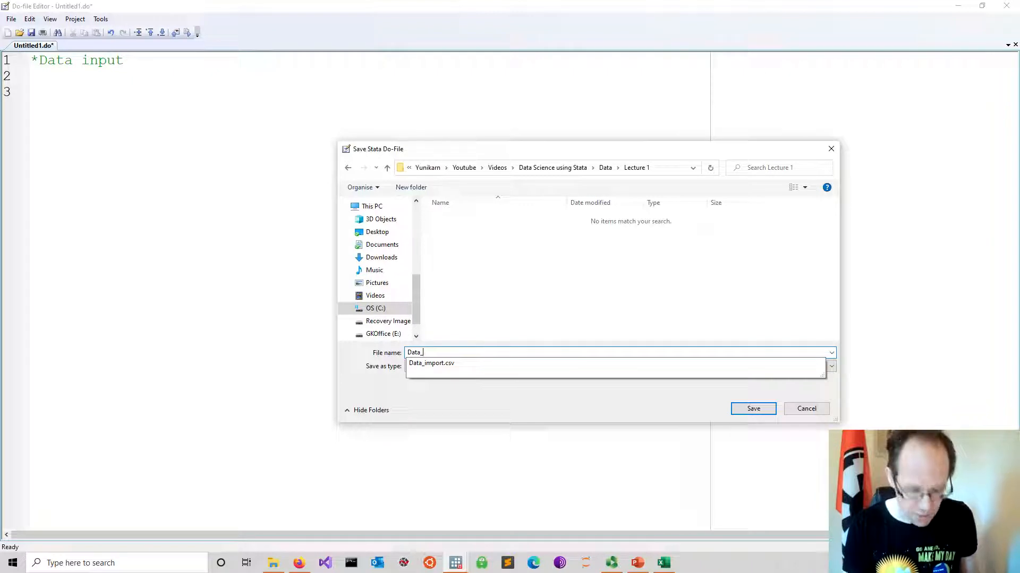
{"action": "type", "text": "import"}
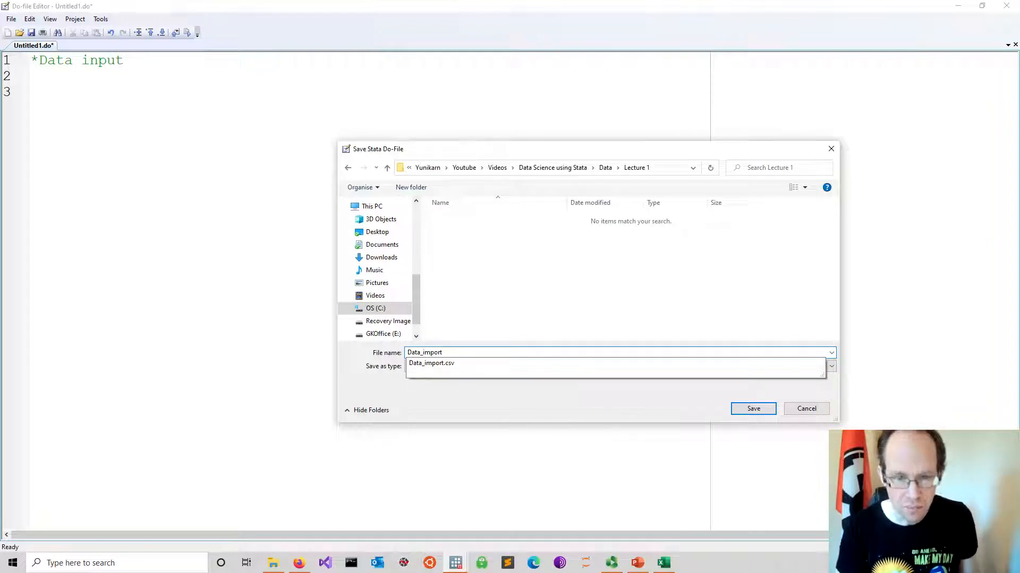
{"action": "type", "text": ".do"}
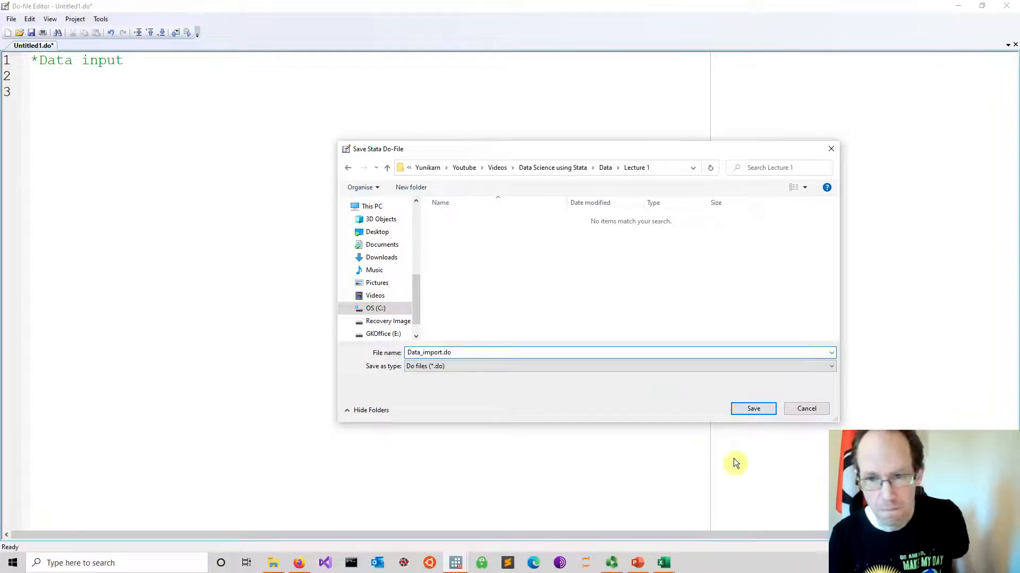
{"action": "left_click", "coordinate": [752, 408]}
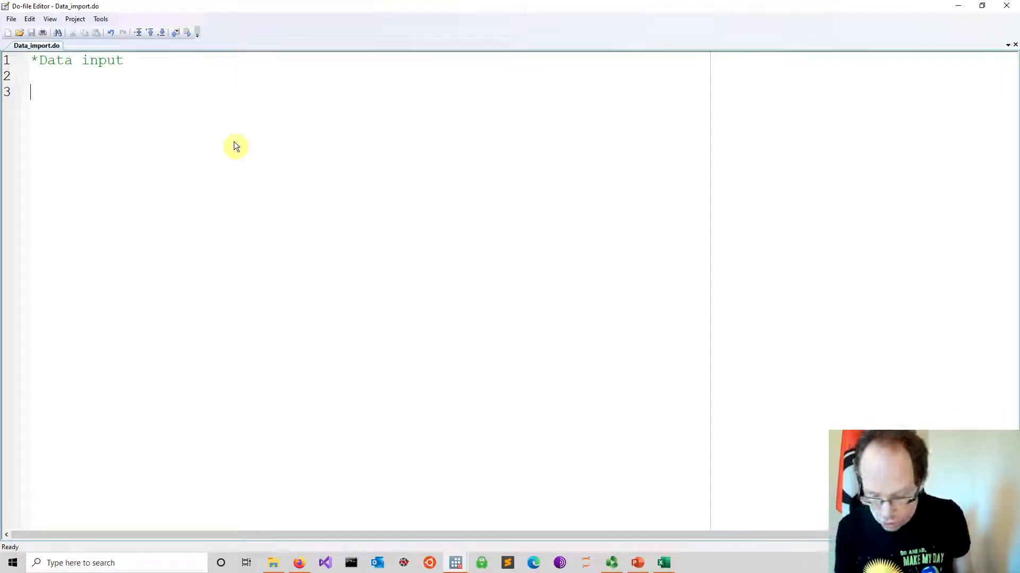
Add the comment *Change directory on line 2 of the do-file, followed by blank lines
{"action": "type", "text": "*"}
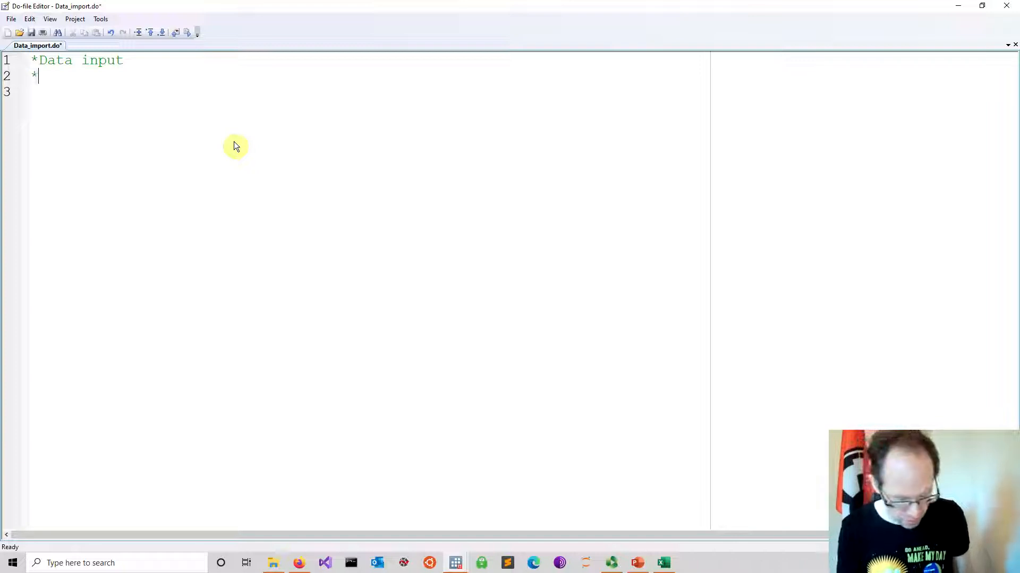
{"action": "type", "text": "Change "}
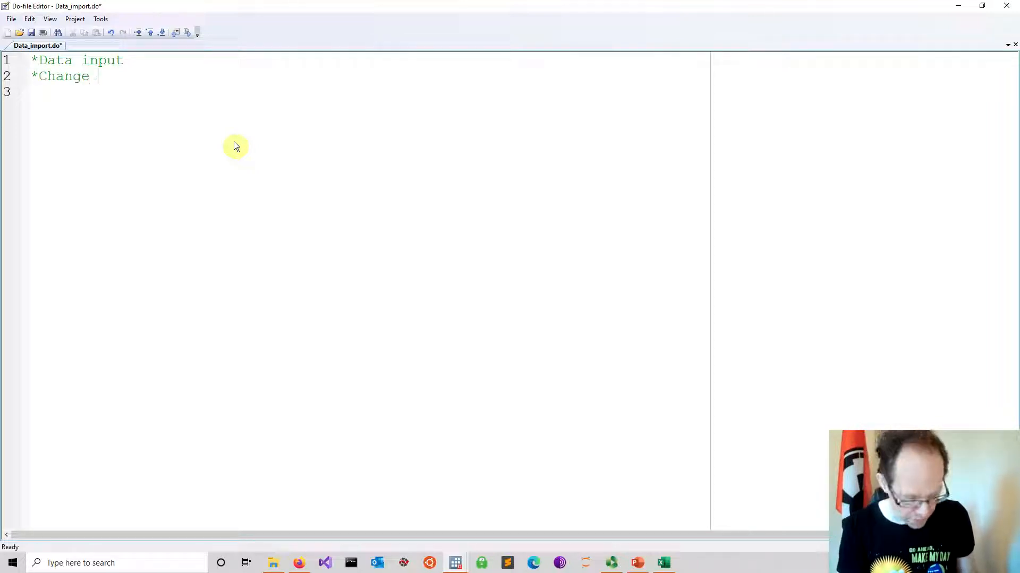
{"action": "type", "text": "directory"}
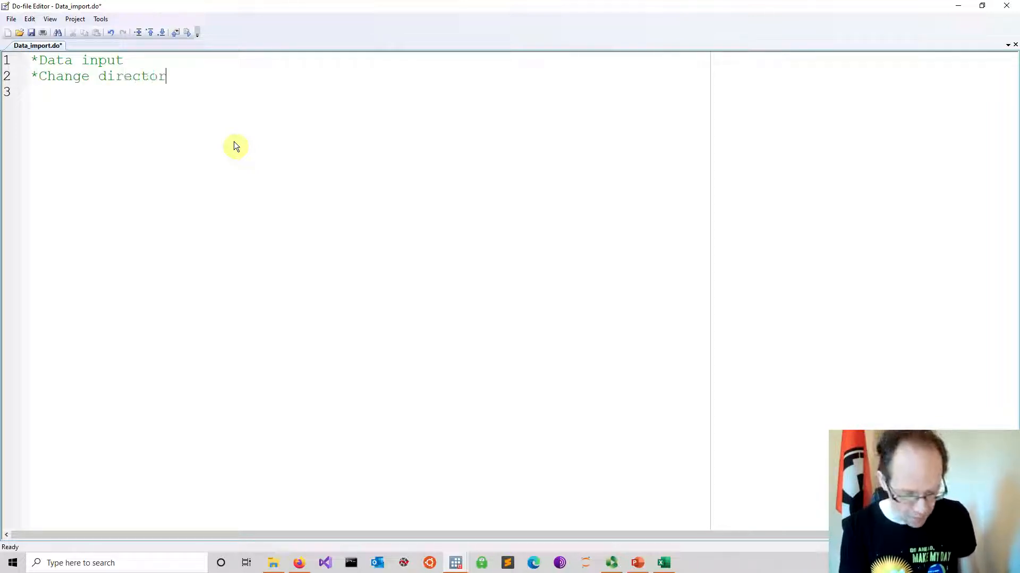
{"action": "key", "text": "Return"}
{"action": "key", "text": "Return"}
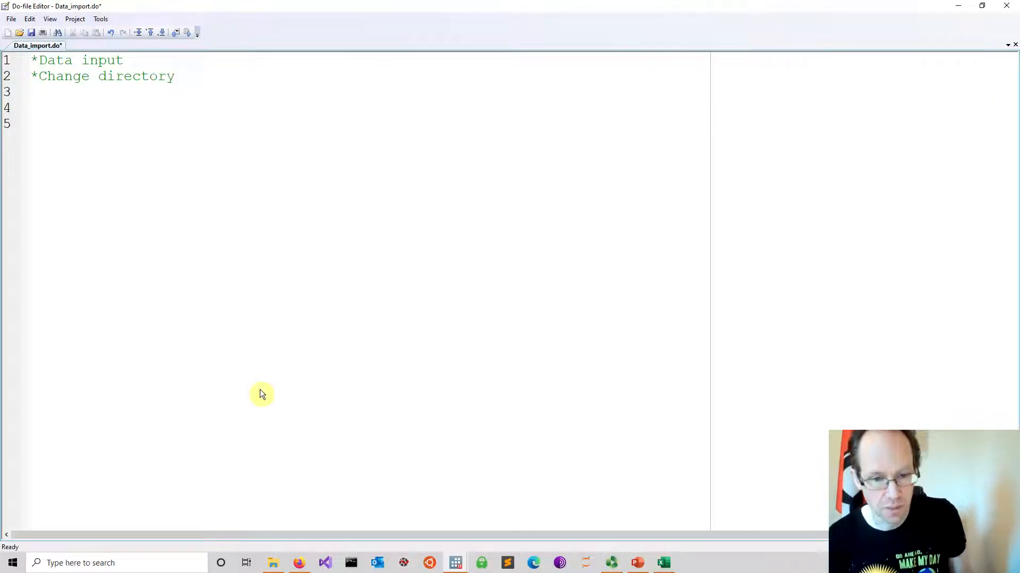
Copy the full path of the Lecture 1 folder from File Explorer and paste it onto line 4 of the do-file
{"action": "left_click", "coordinate": [273, 562]}
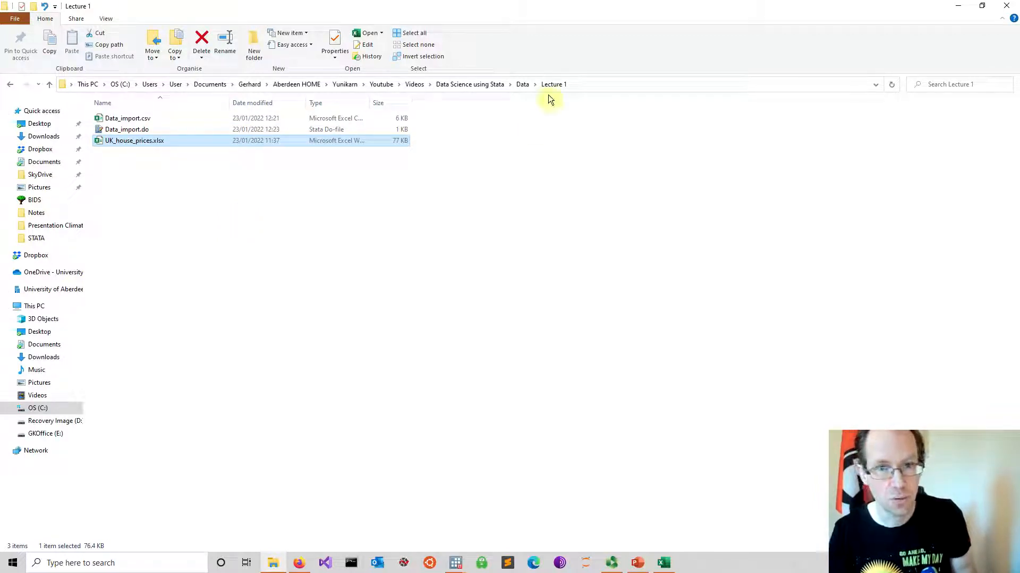
{"action": "left_click", "coordinate": [600, 82]}
{"action": "key", "text": "ctrl+c"}
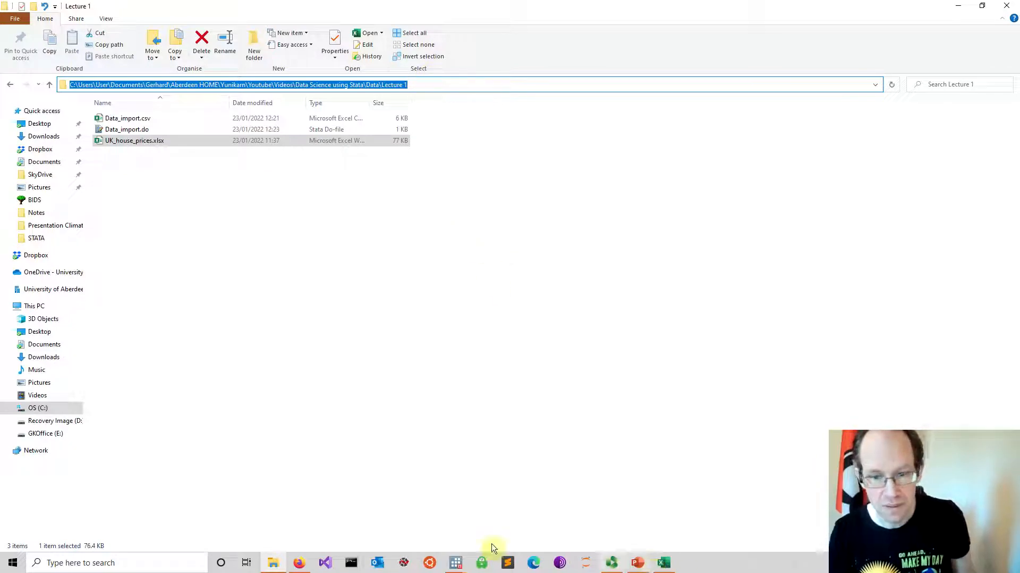
{"action": "mouse_move", "coordinate": [456, 563]}
{"action": "left_click", "coordinate": [512, 512]}
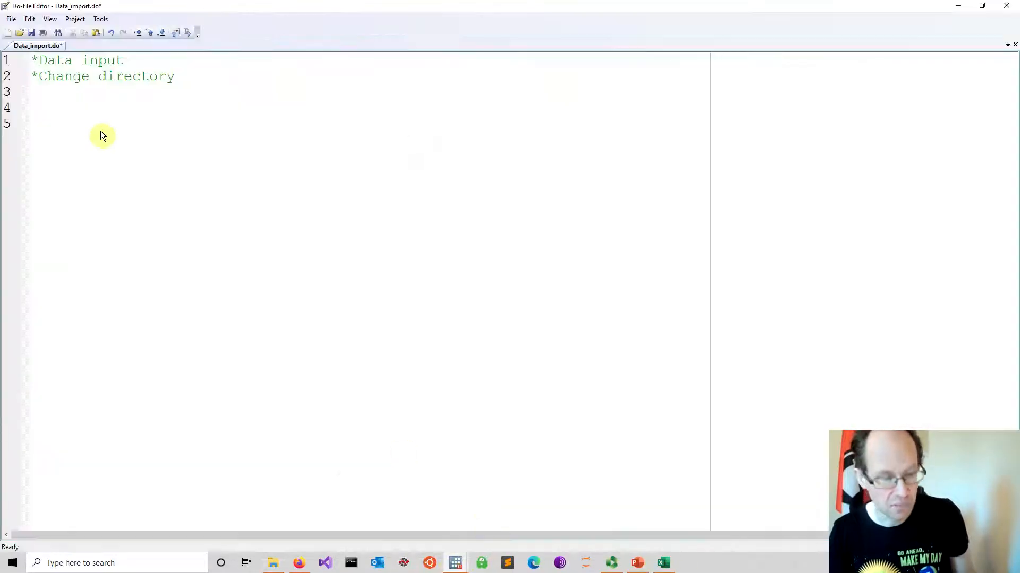
{"action": "key", "text": "ctrl+v"}
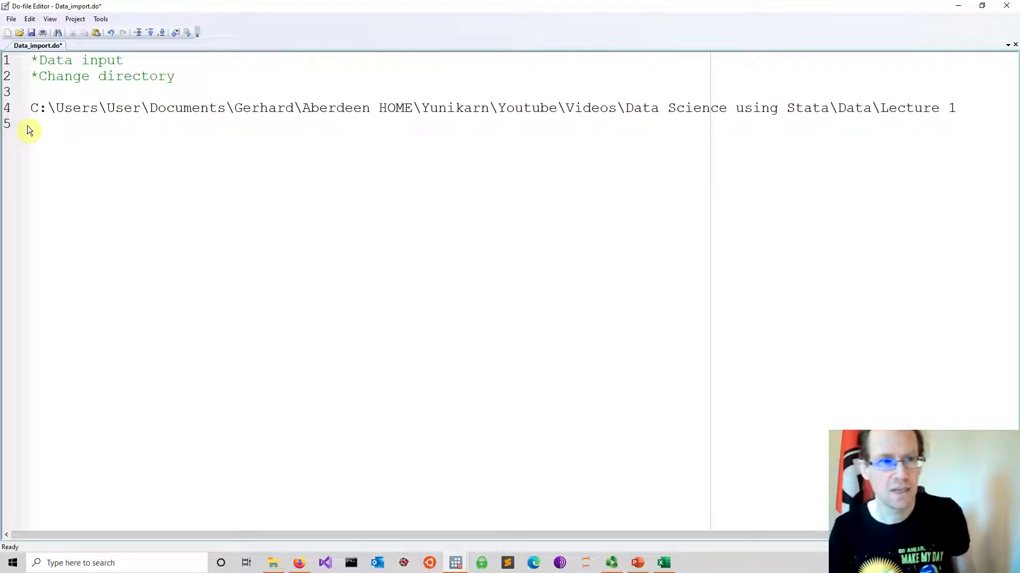
Enclose the pasted folder path in double quotes, put the cd command before it, and save the do-file
{"action": "left_click", "coordinate": [32, 109]}
{"action": "type", "text": "\""}
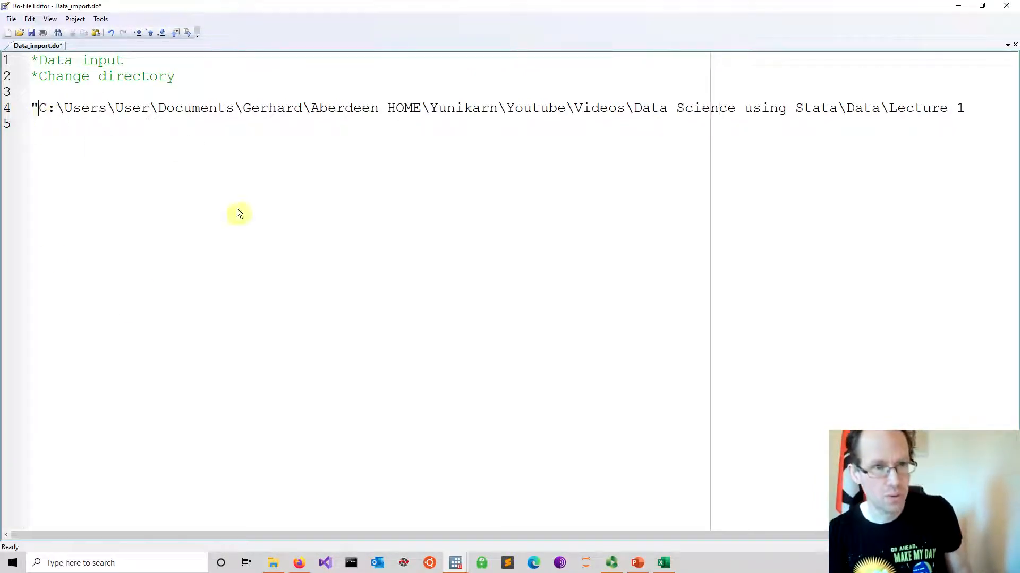
{"action": "type", "text": "\""}
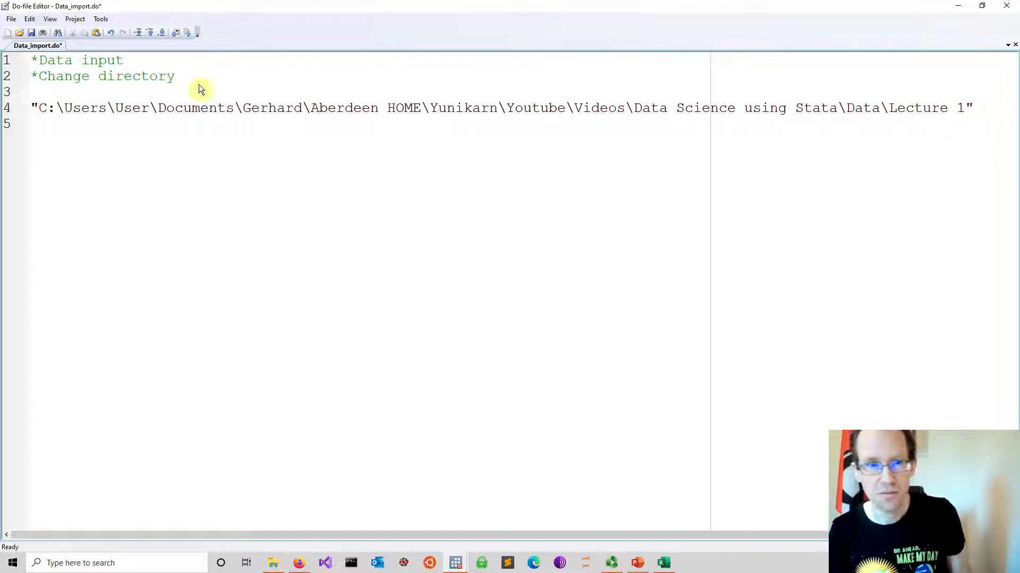
{"action": "left_click", "coordinate": [33, 109]}
{"action": "type", "text": "cd"}
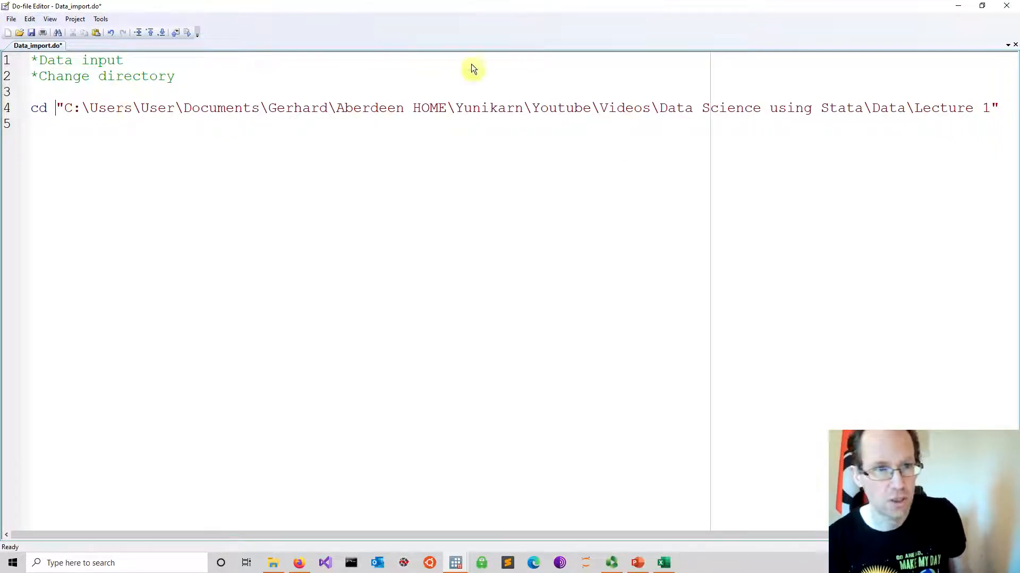
{"action": "left_click", "coordinate": [31, 33]}
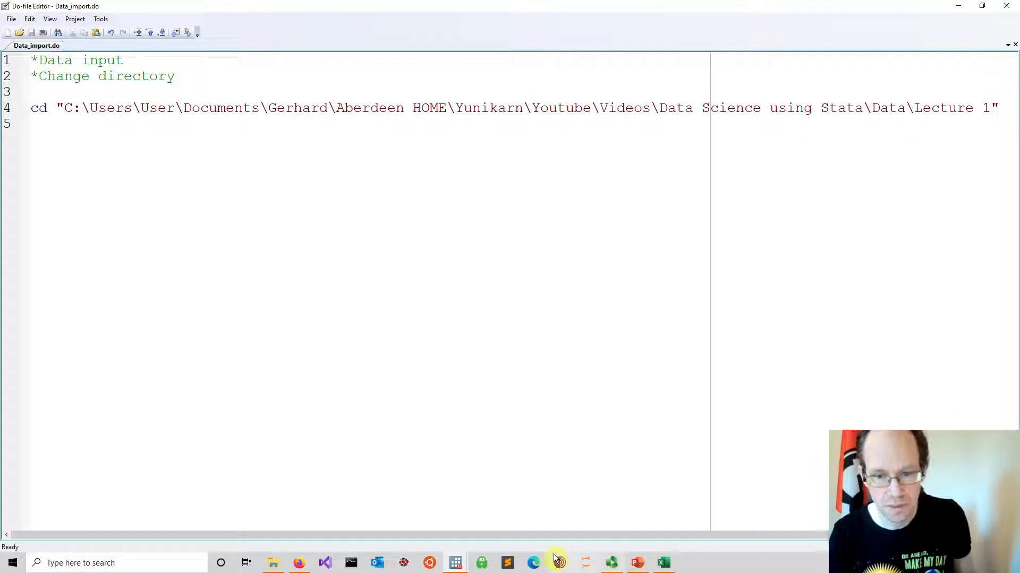
Switch to Excel and close the UK_house_prices.xlsx workbook
{"action": "mouse_move", "coordinate": [452, 561]}
{"action": "left_click", "coordinate": [397, 511]}
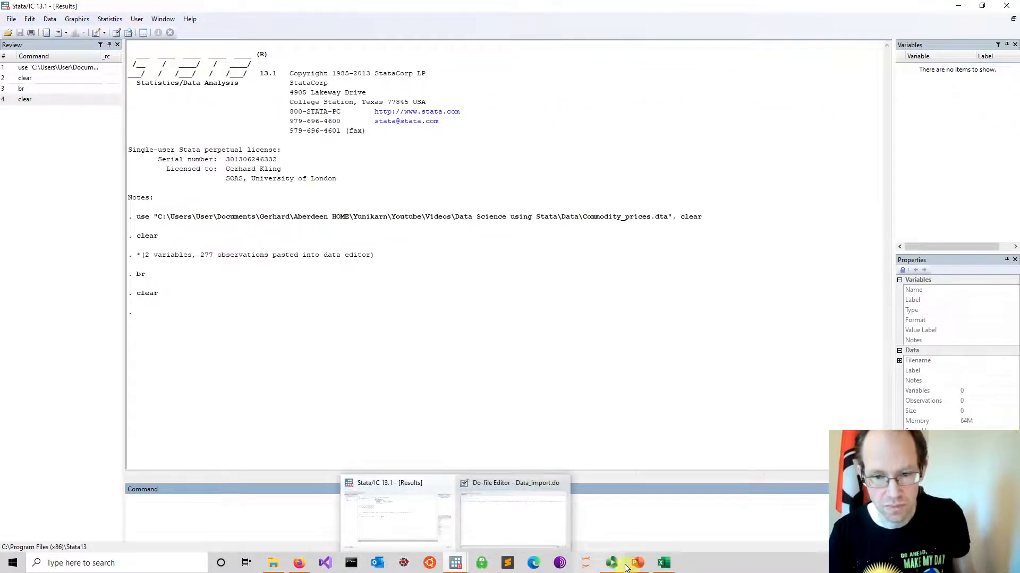
{"action": "mouse_move", "coordinate": [665, 567]}
{"action": "left_click", "coordinate": [664, 508]}
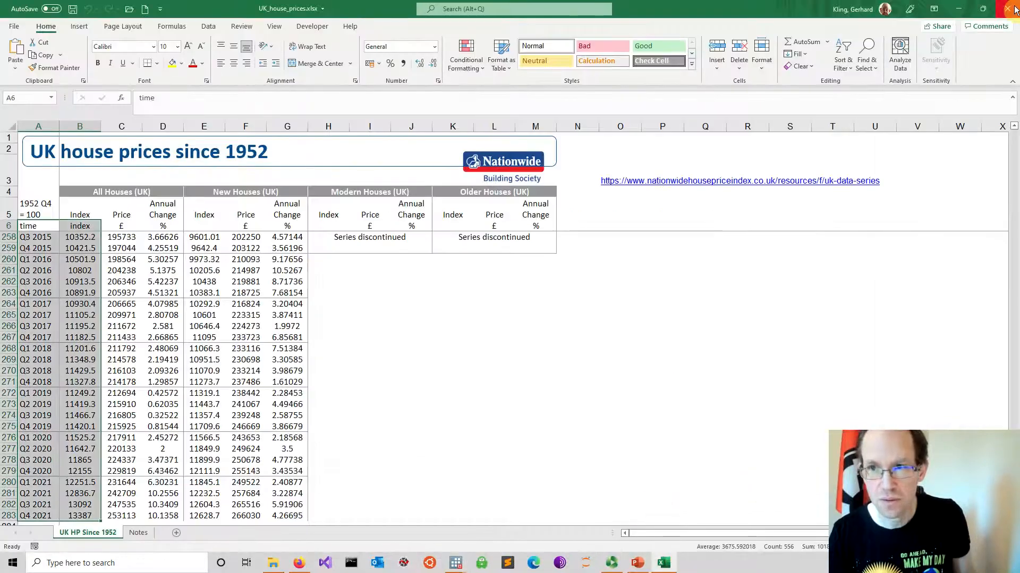
{"action": "left_click", "coordinate": [508, 294]}
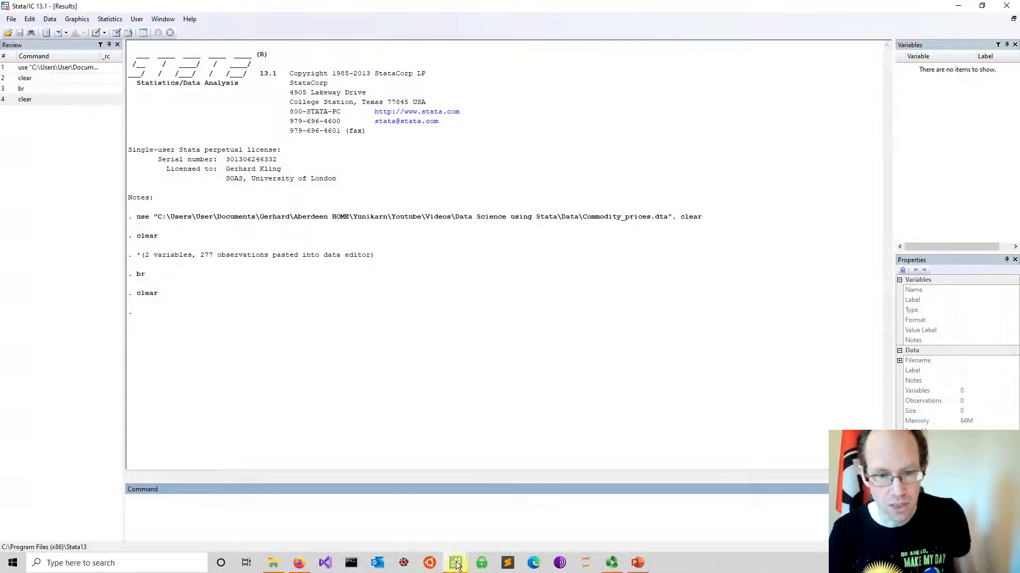
Return to Stata's do-file editor, run Data_import.do to change the working directory, and check the output in the results window
{"action": "mouse_move", "coordinate": [456, 563]}
{"action": "left_click", "coordinate": [487, 533]}
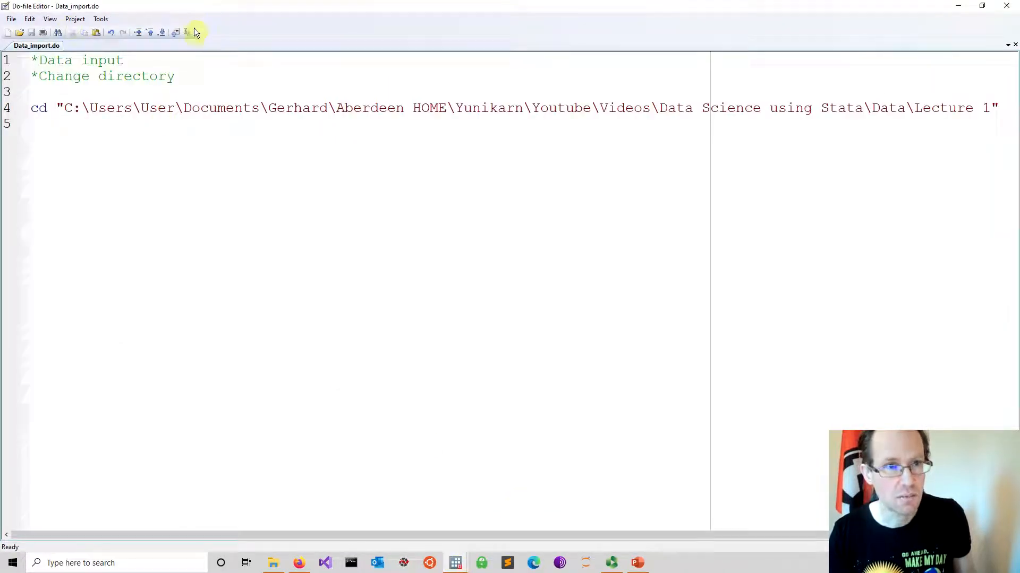
{"action": "mouse_move", "coordinate": [455, 563]}
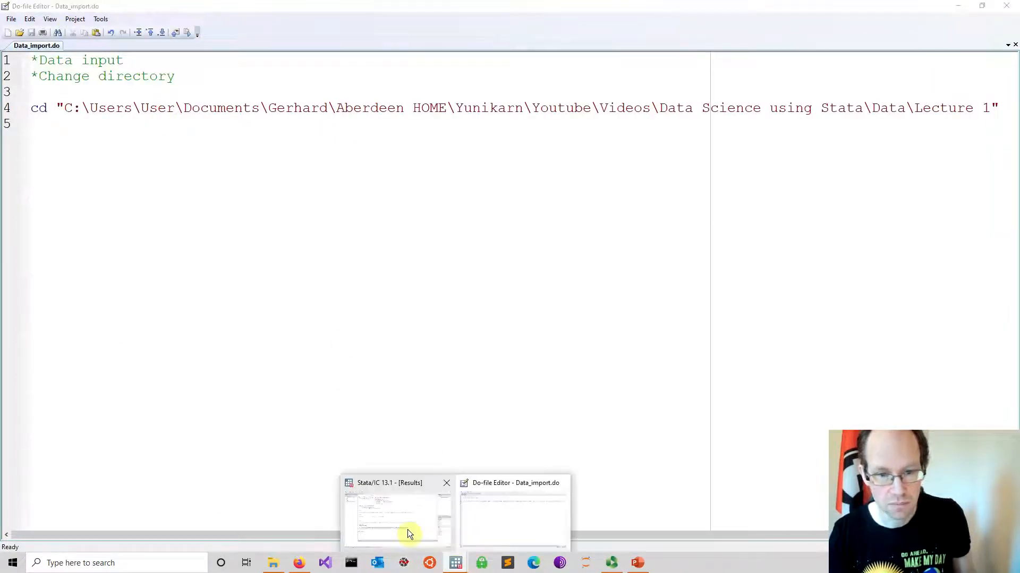
{"action": "left_click", "coordinate": [401, 530]}
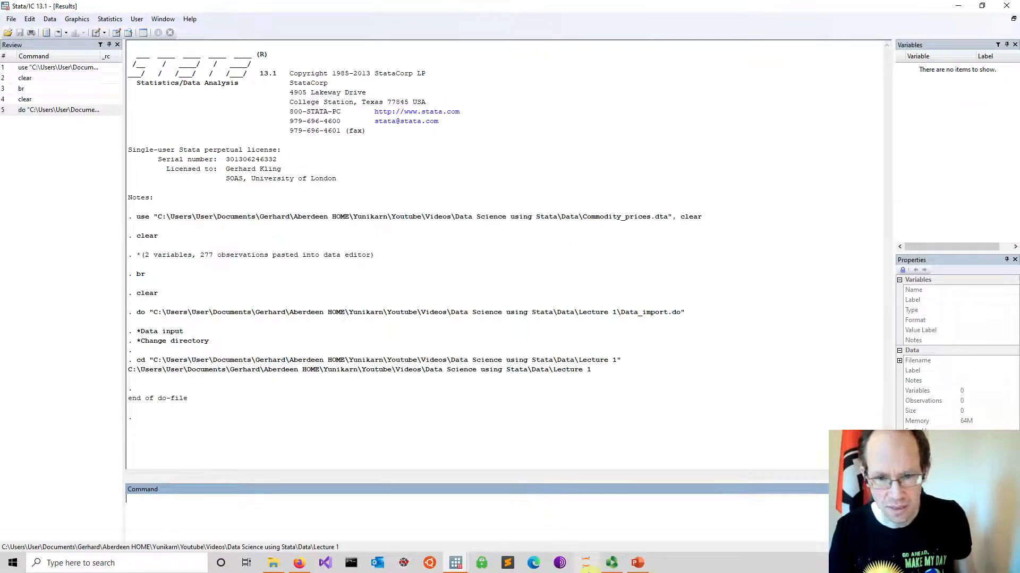
{"action": "mouse_move", "coordinate": [456, 563]}
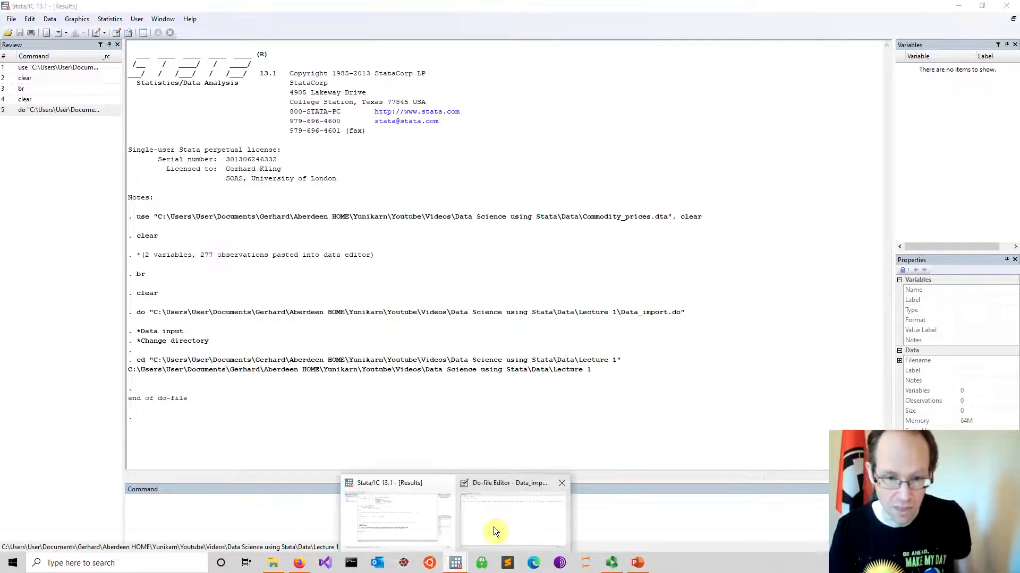
Switch to File Explorer and copy the full file name of Data_import.csv in the Lecture 1 folder
{"action": "left_click", "coordinate": [492, 526]}
{"action": "left_click", "coordinate": [287, 568]}
{"action": "left_click", "coordinate": [275, 567]}
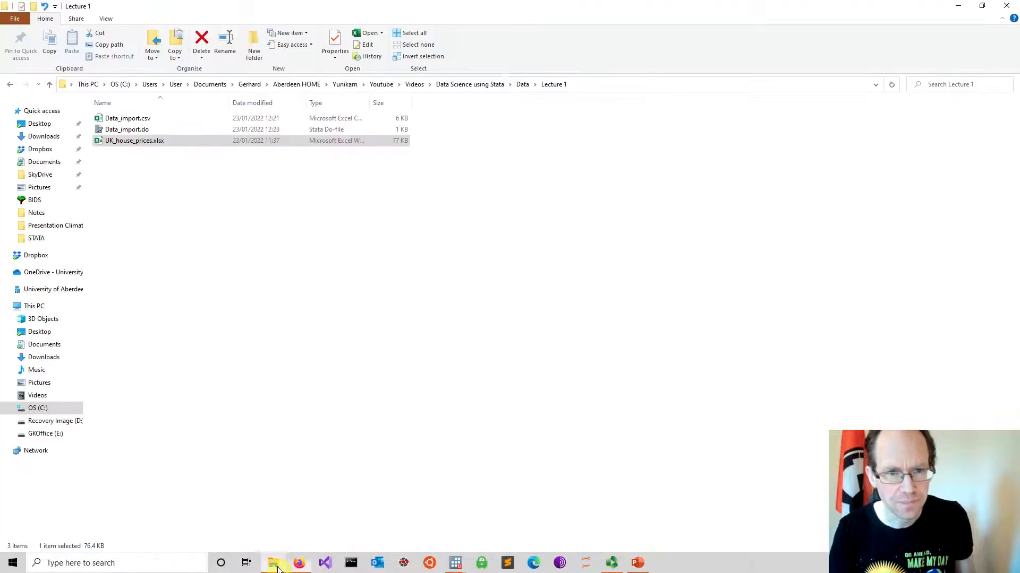
{"action": "left_click", "coordinate": [140, 119]}
{"action": "right_click", "coordinate": [147, 121]}
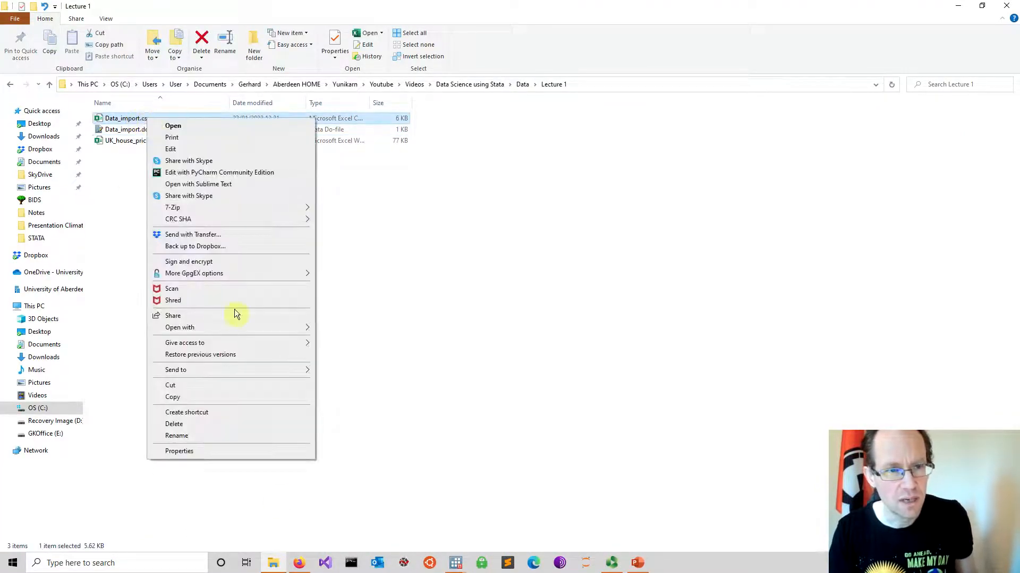
{"action": "left_click", "coordinate": [205, 435]}
{"action": "left_click_drag", "start_coordinate": [160, 120], "coordinate": [91, 119]}
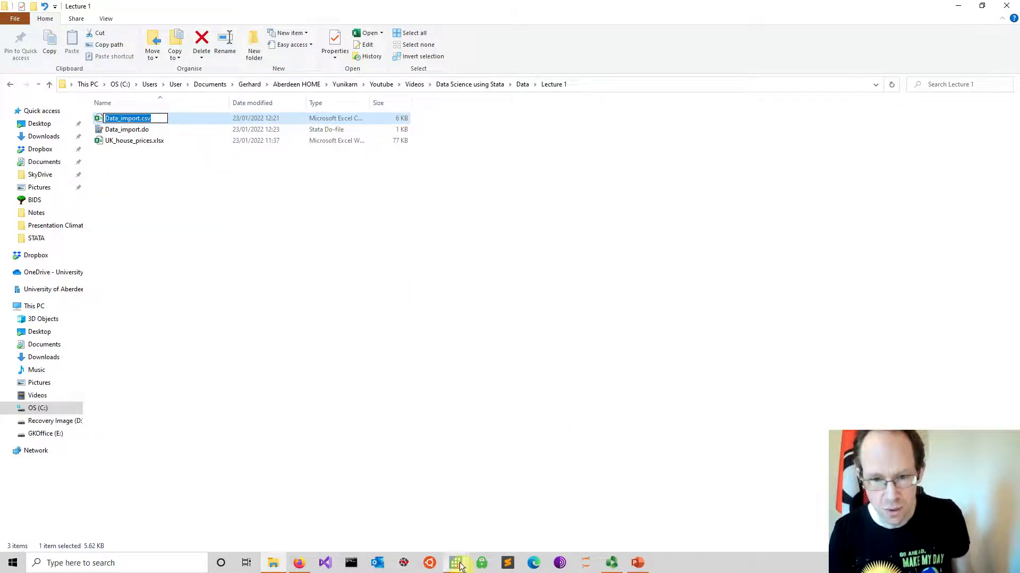
Return to Stata's do-file editor and add the command insheet using "Data_import.csv" on line 6, with the file name in double quotes
{"action": "mouse_move", "coordinate": [459, 566]}
{"action": "left_click", "coordinate": [496, 528]}
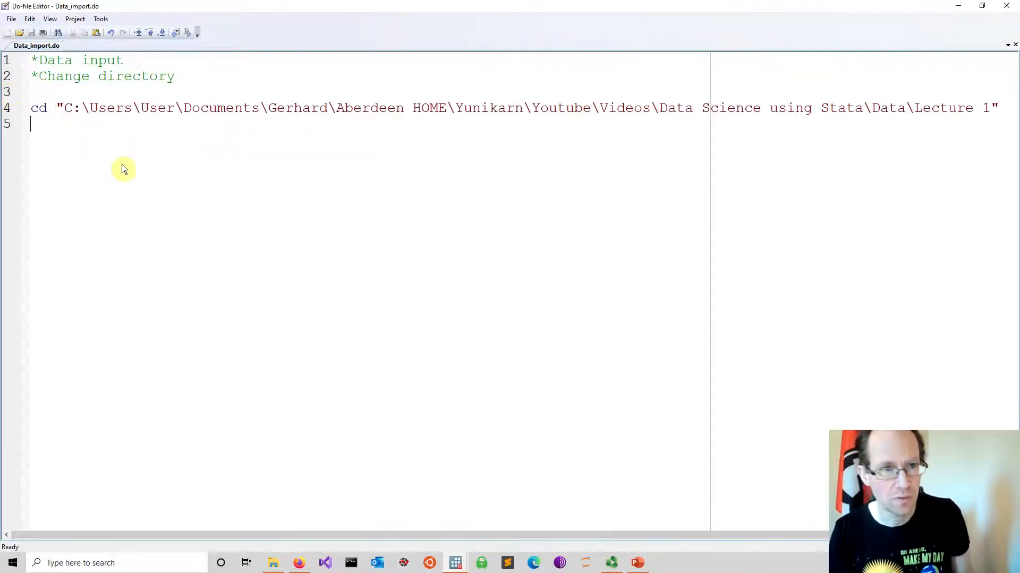
{"action": "key", "text": "Return"}
{"action": "type", "text": "insheet "}
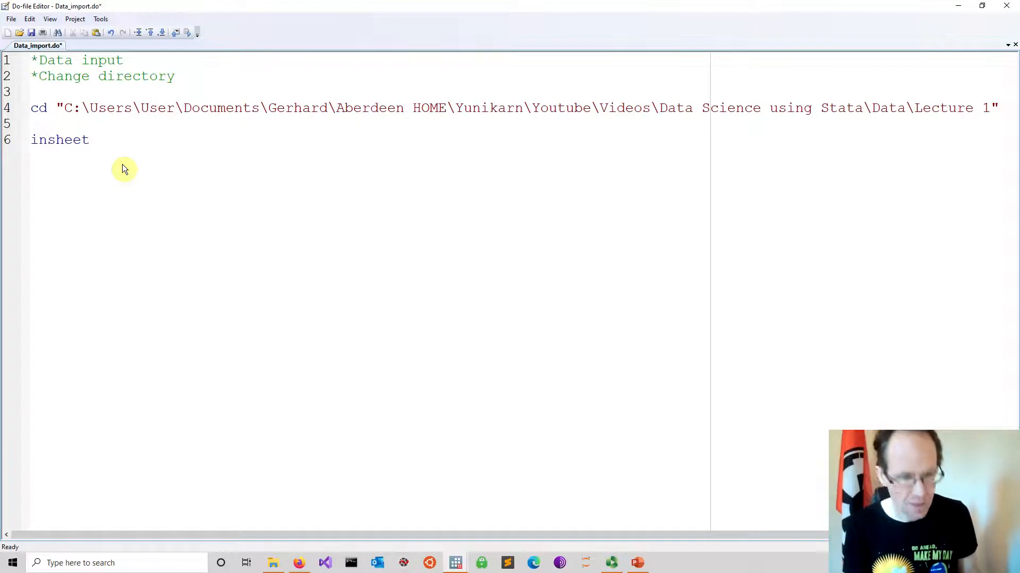
{"action": "type", "text": "using "}
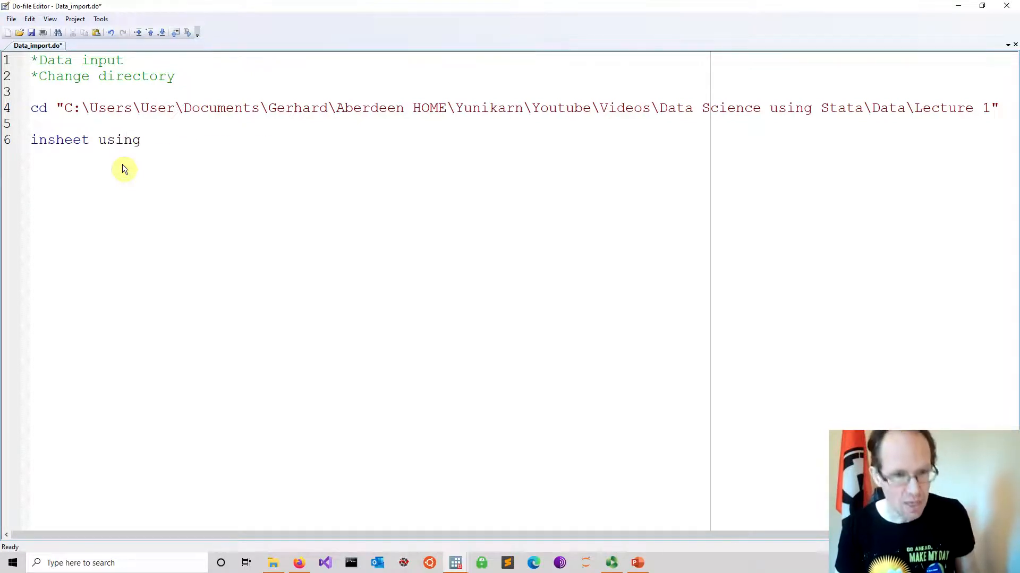
{"action": "type", "text": "Data_import.csv"}
{"action": "left_click", "coordinate": [157, 145]}
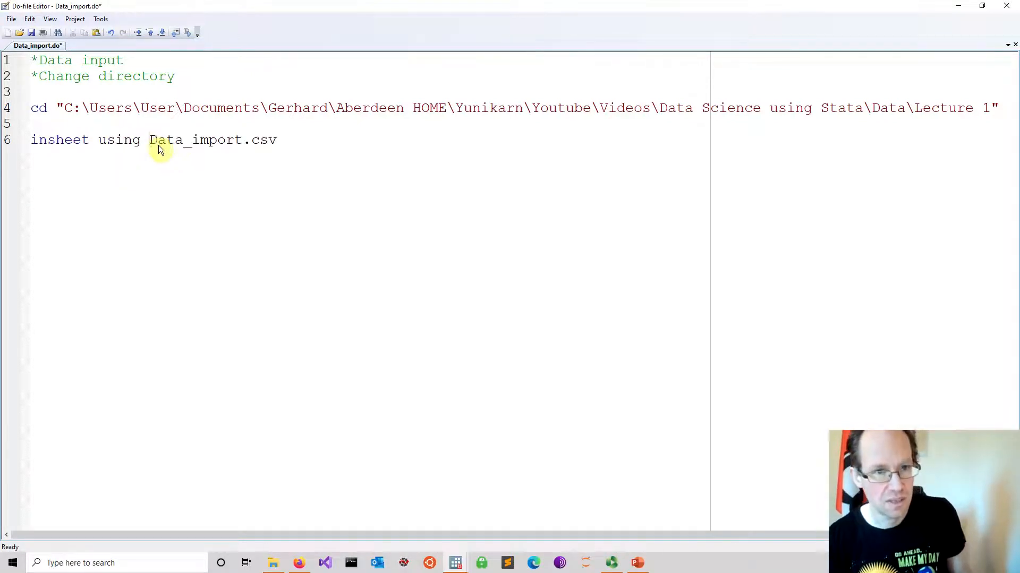
{"action": "type", "text": "\""}
{"action": "type", "text": "\""}
Save Data_import.do, run the whole do-file to import the CSV, and bring up the results window
{"action": "left_click_drag", "start_coordinate": [316, 142], "coordinate": [11, 23]}
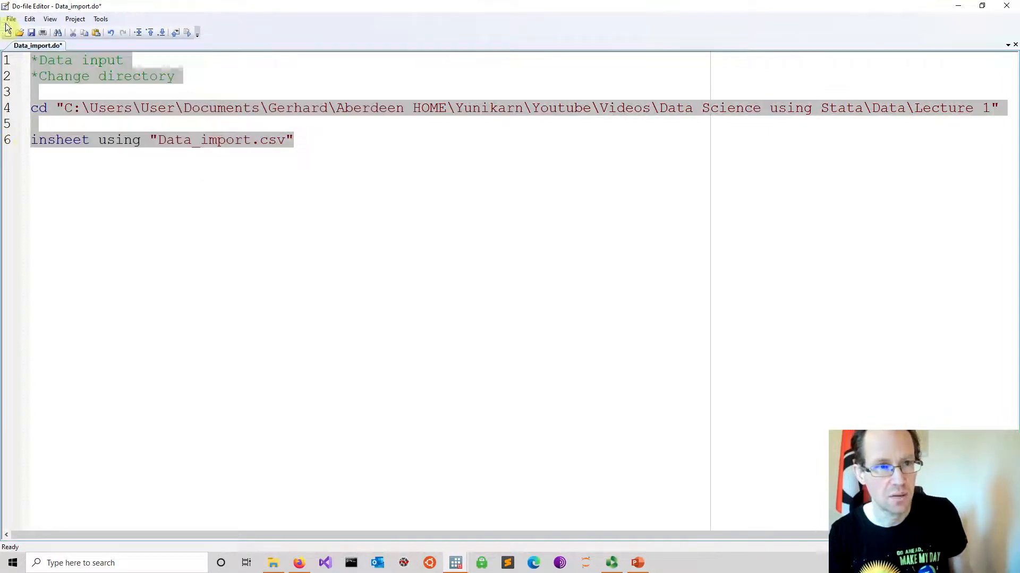
{"action": "left_click", "coordinate": [33, 33]}
{"action": "left_click", "coordinate": [215, 188]}
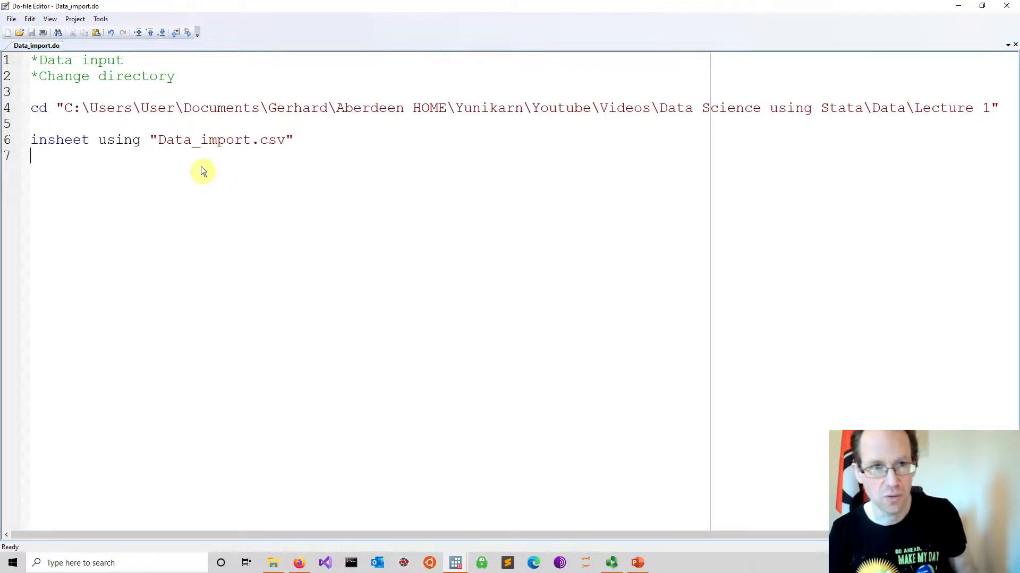
{"action": "left_click", "coordinate": [189, 34]}
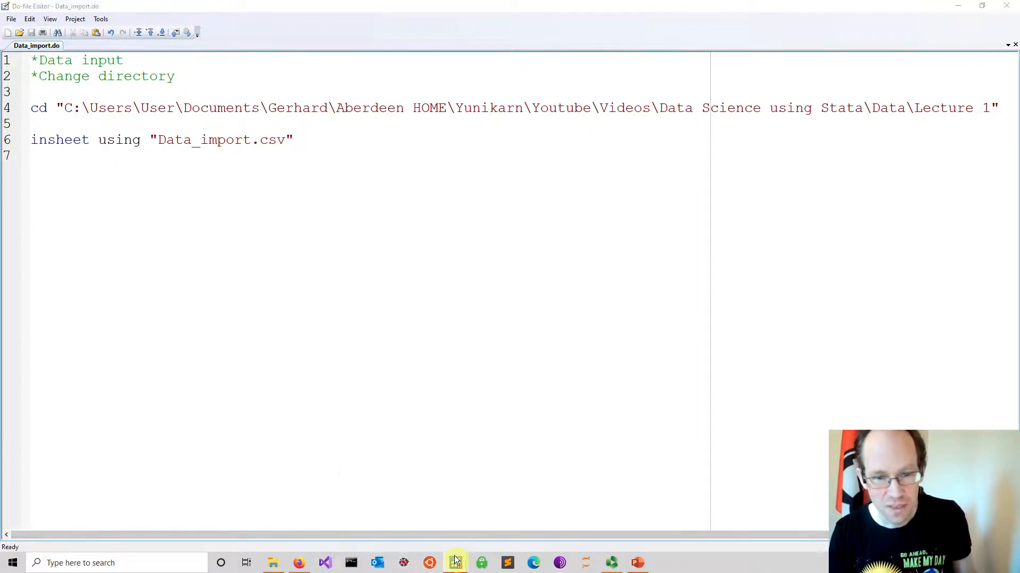
{"action": "mouse_move", "coordinate": [455, 563]}
{"action": "left_click", "coordinate": [385, 517]}
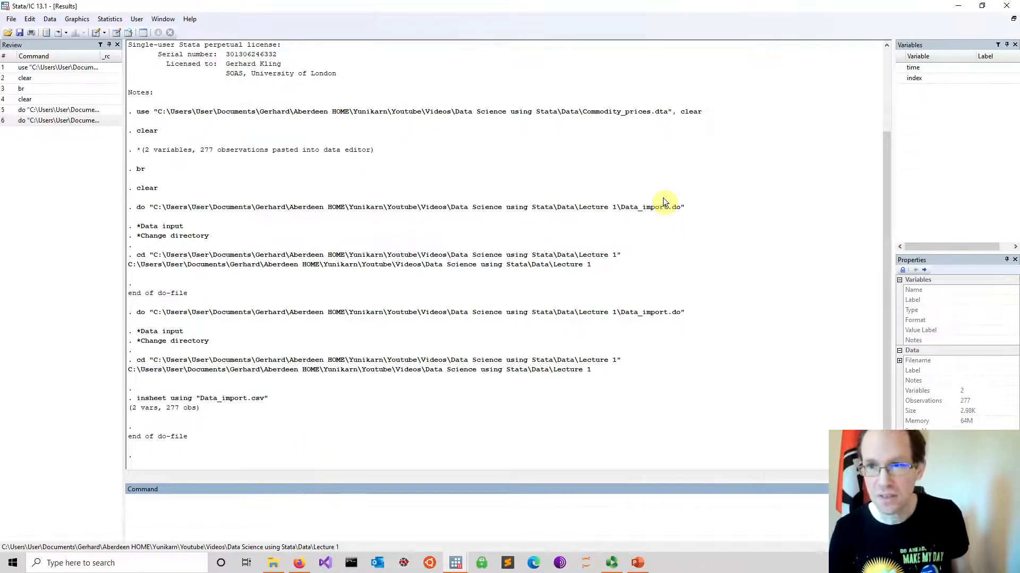
Browse the imported time and index data with the br command, and close the Data Editor
{"action": "type", "text": "br"}
{"action": "key", "text": "Return"}
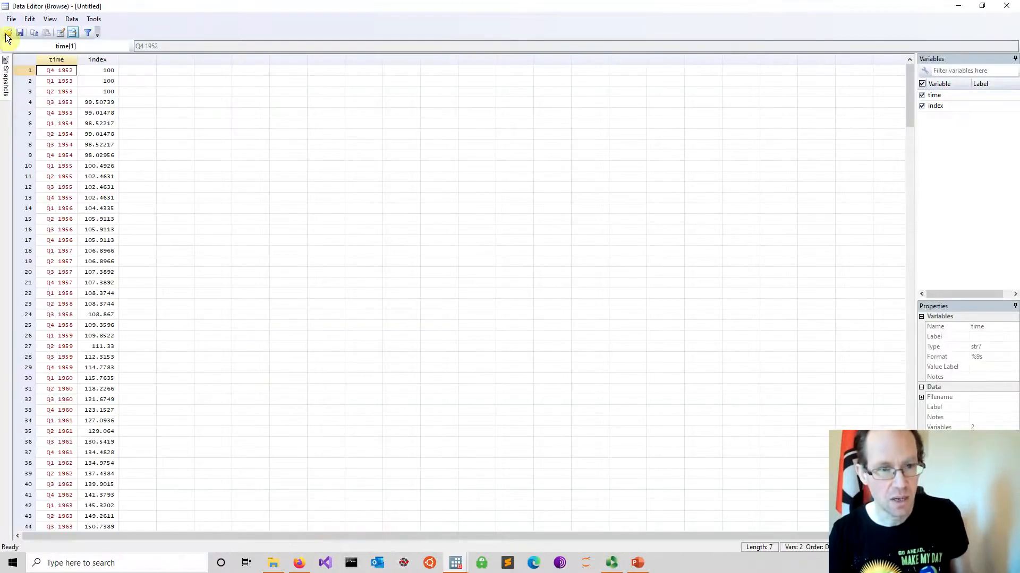
{"action": "scroll", "coordinate": [292, 388], "scroll_direction": "down", "scroll_amount": 10}
{"action": "scroll", "coordinate": [504, 212], "scroll_direction": "up", "scroll_amount": 10}
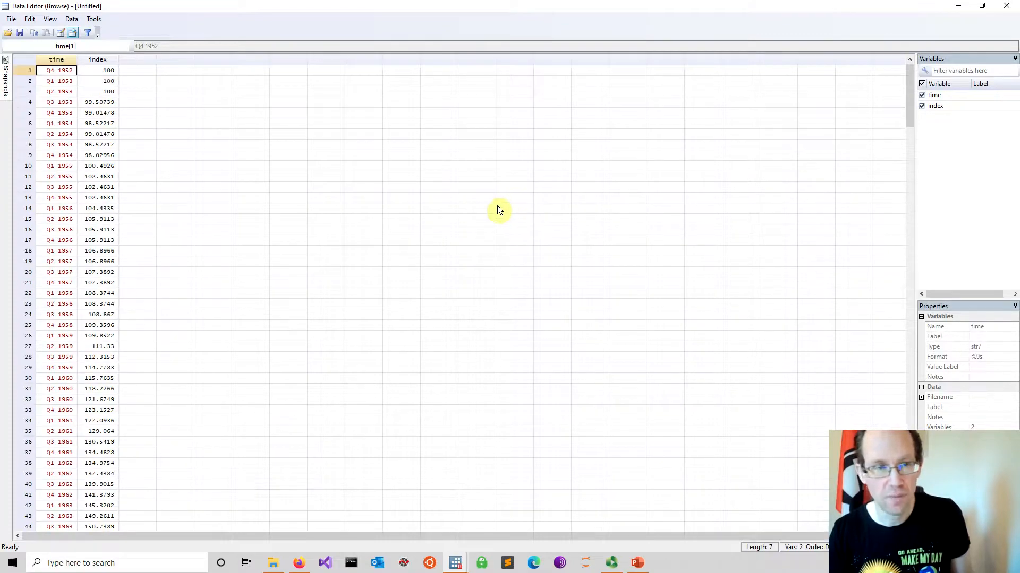
{"action": "left_click", "coordinate": [1006, 5]}
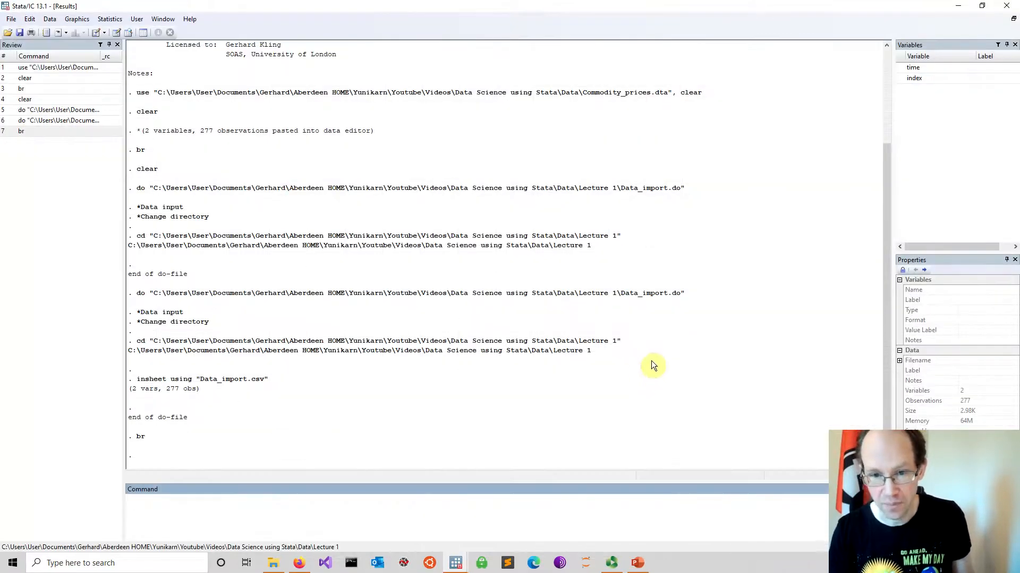